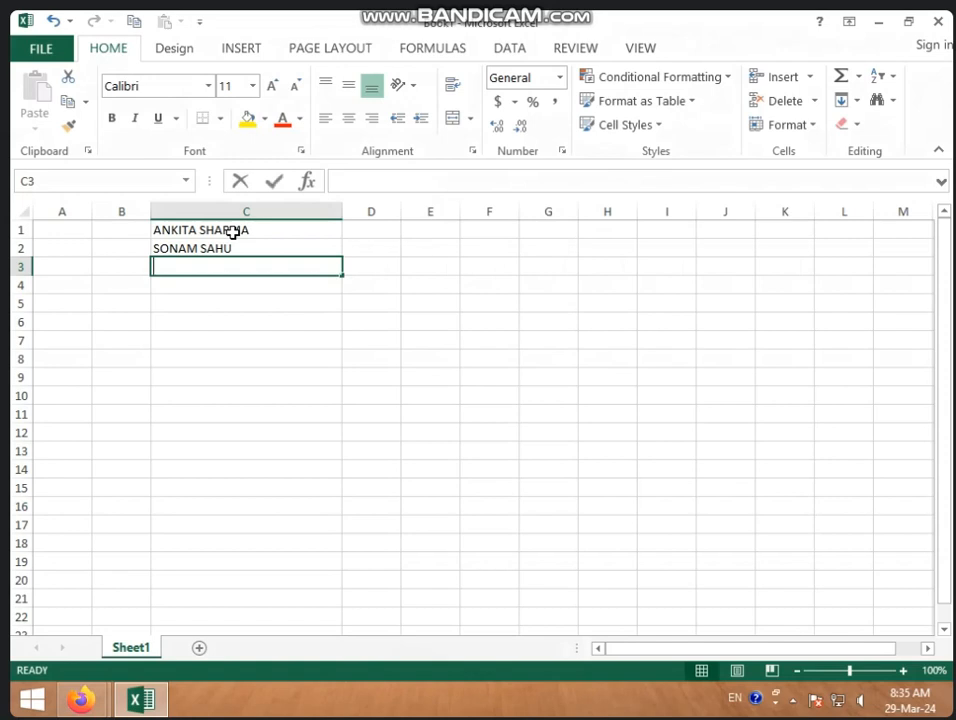
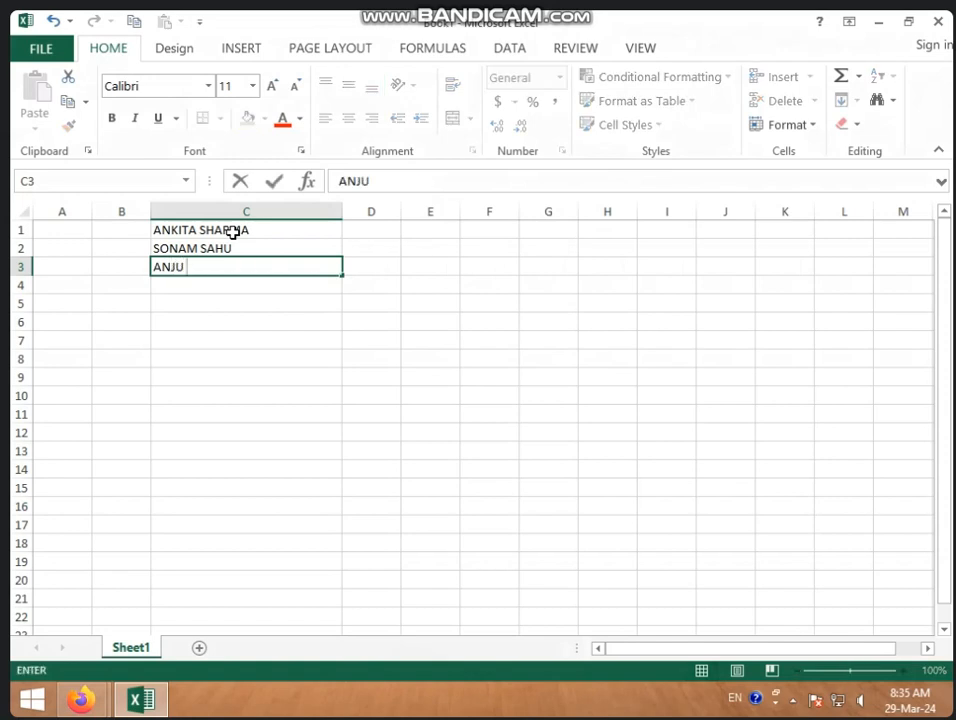
# Step: Enter the third, fourth and fifth employees' full names in C3 to C5, correcting a surname typo
pyautogui.press('Return')
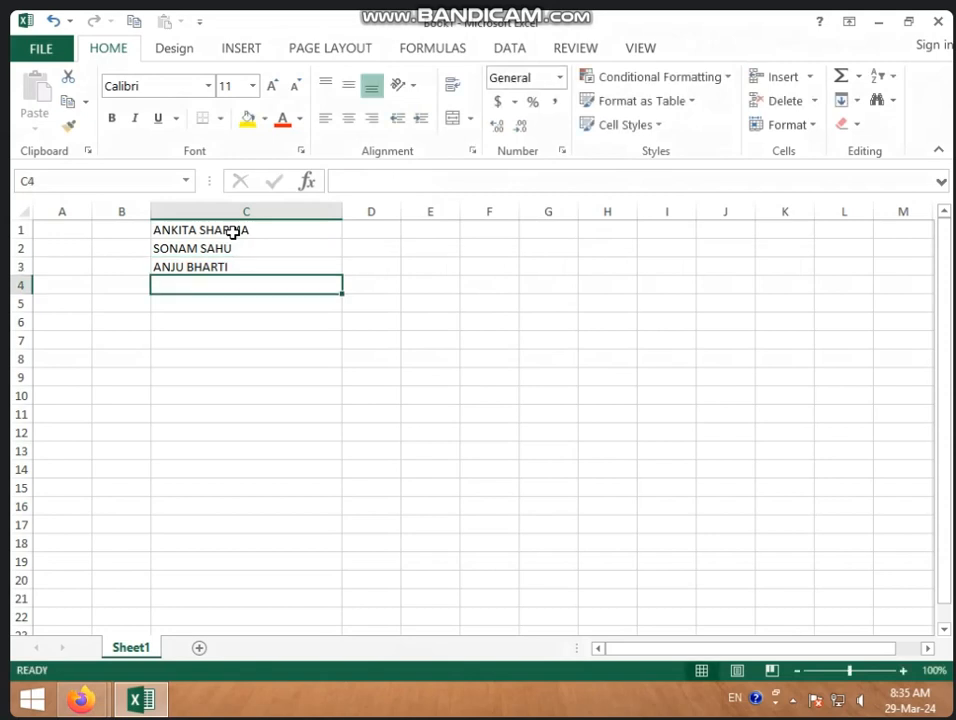
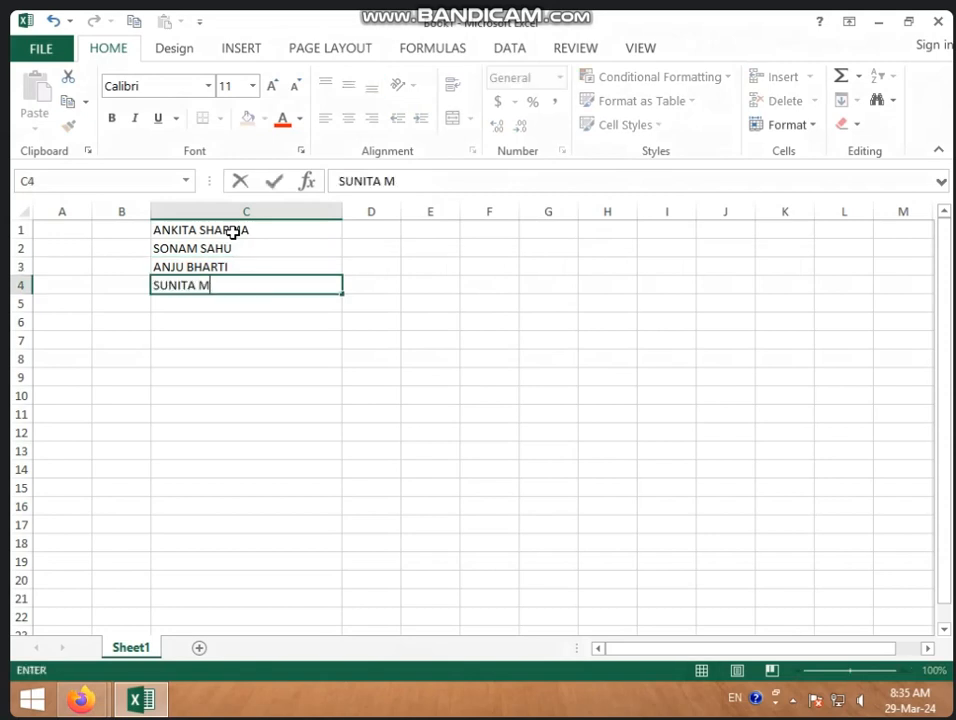
pyautogui.press('Return')
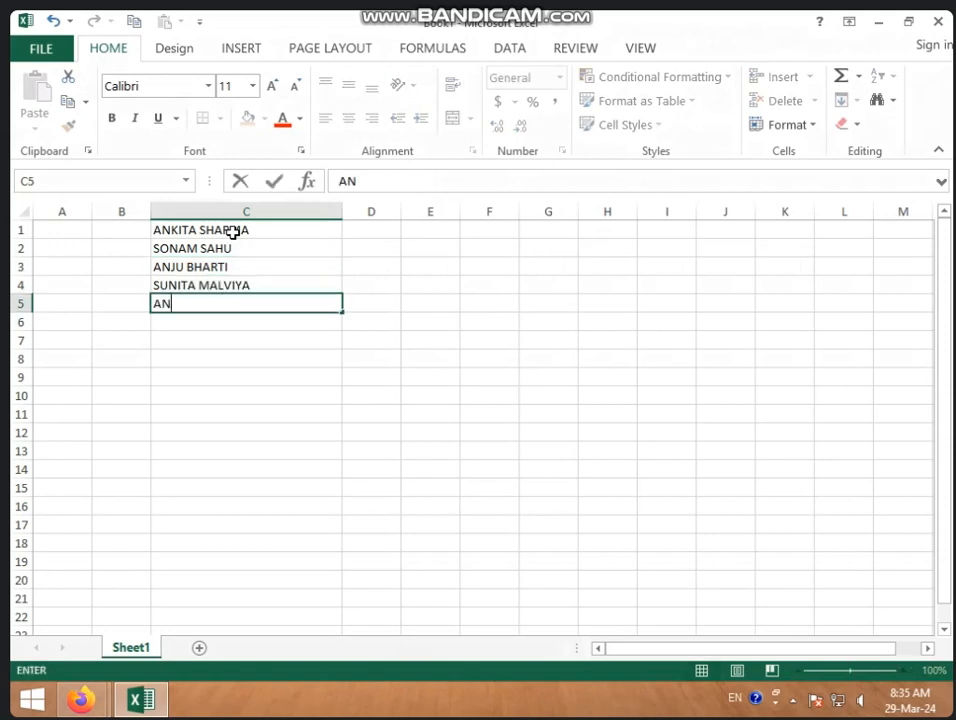
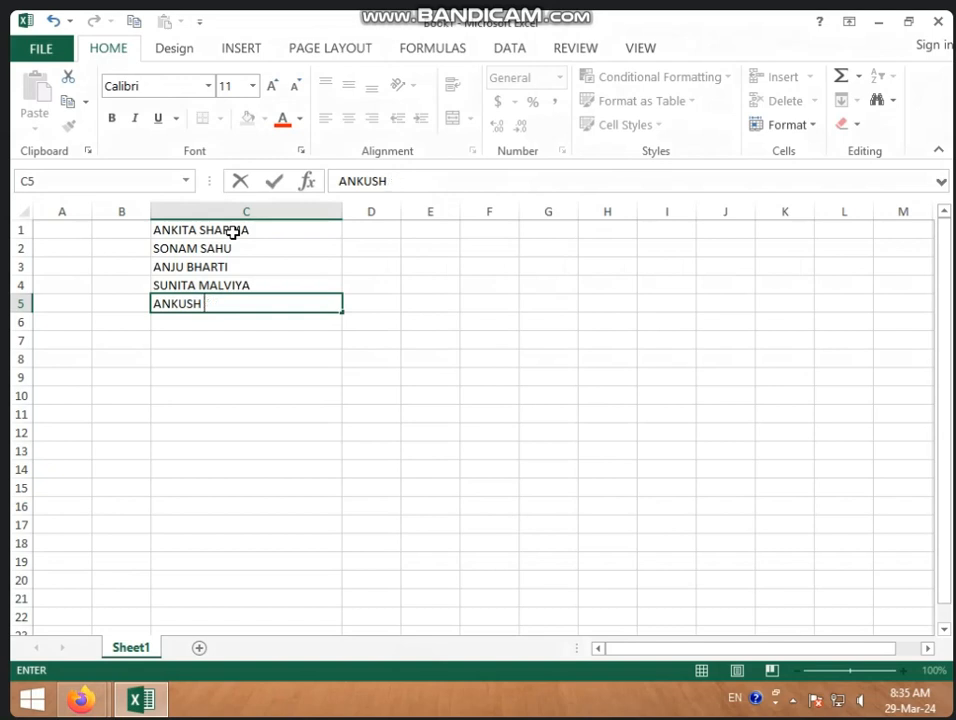
pyautogui.press('Return')
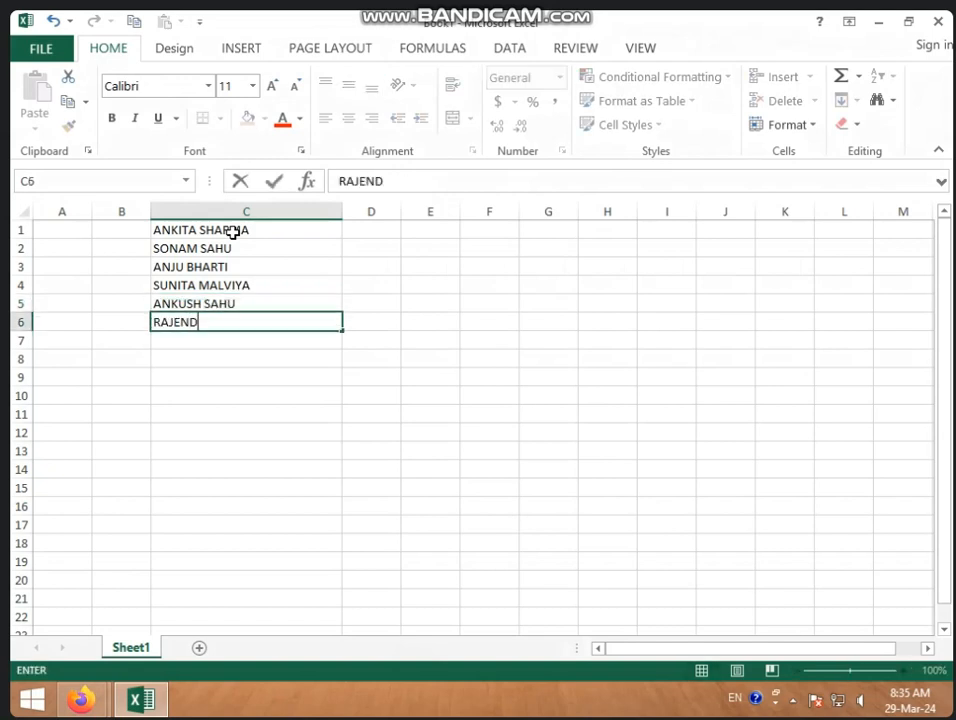
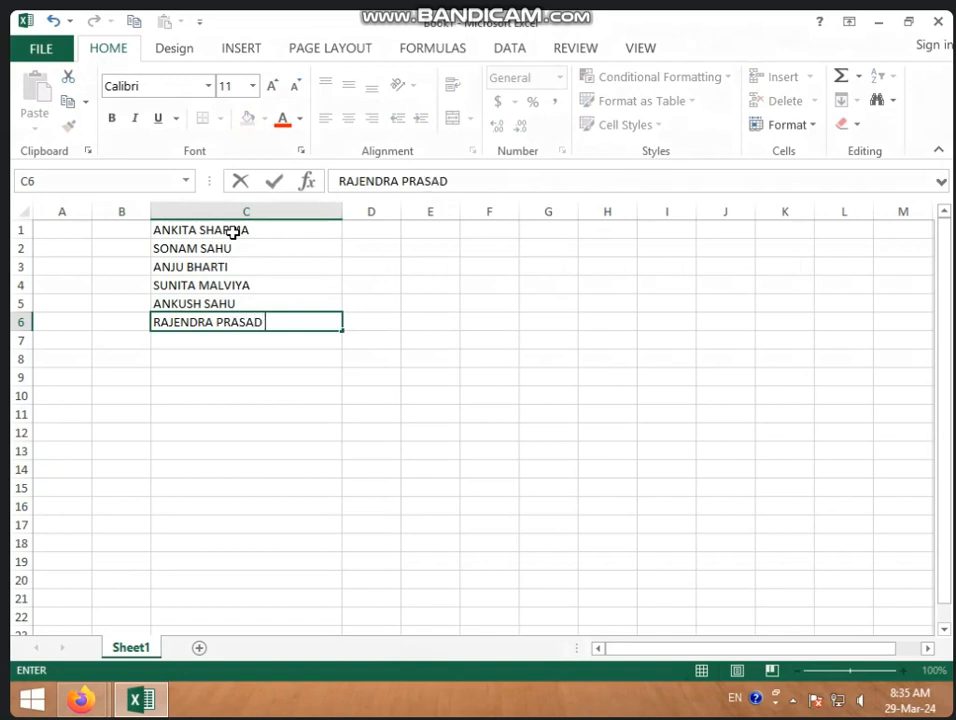
# Step: Enter the sixth and seventh employees' names, then type the eighth name in C8, fixing a typo
pyautogui.press('Return')
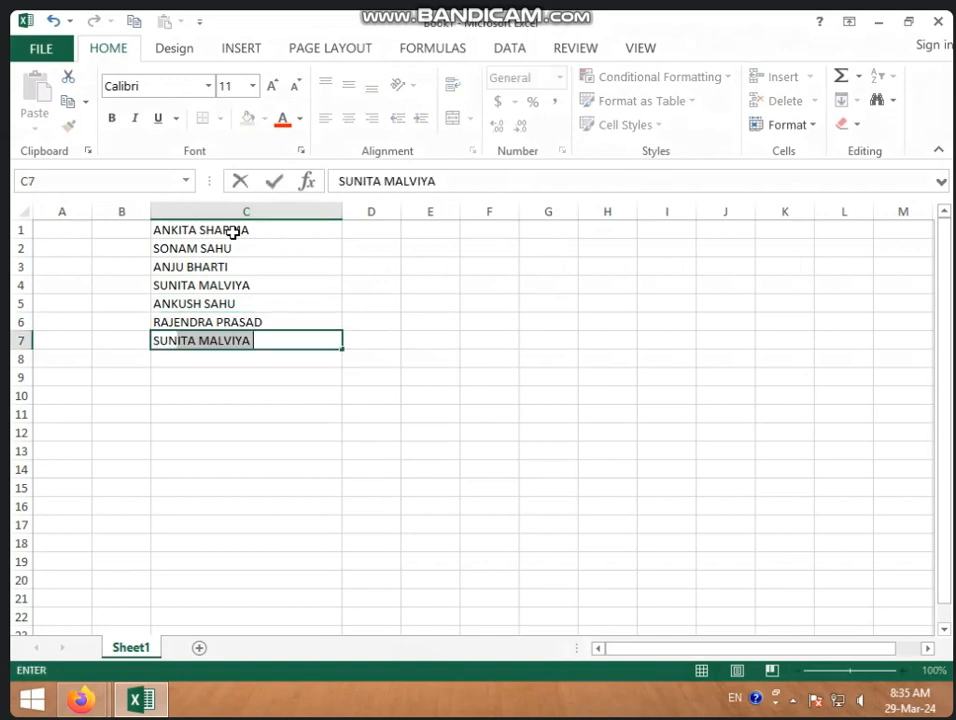
pyautogui.press('Return')
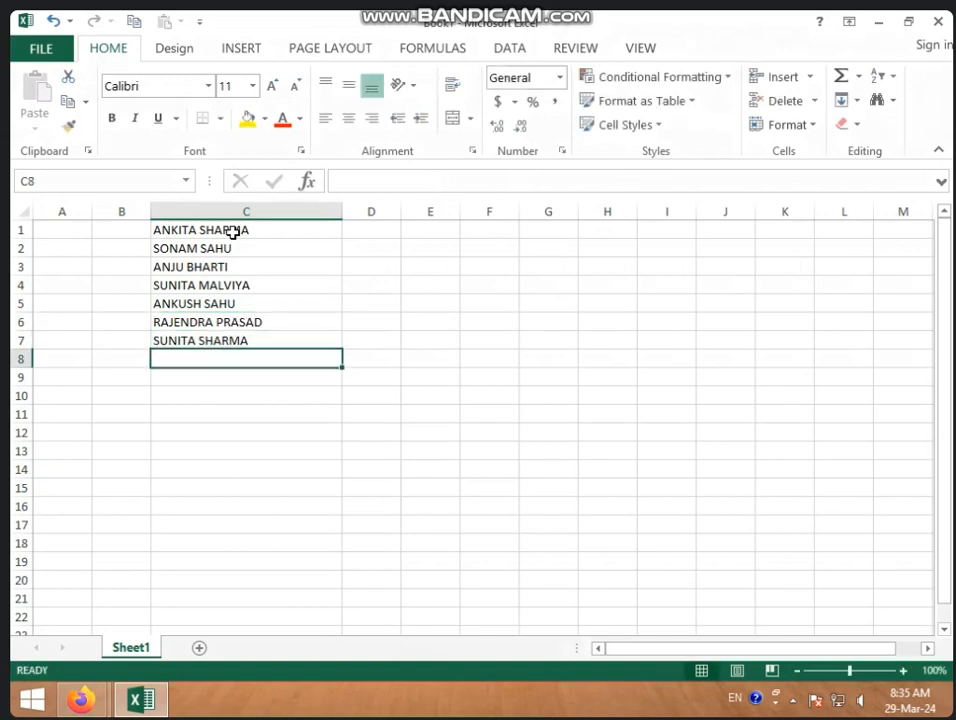
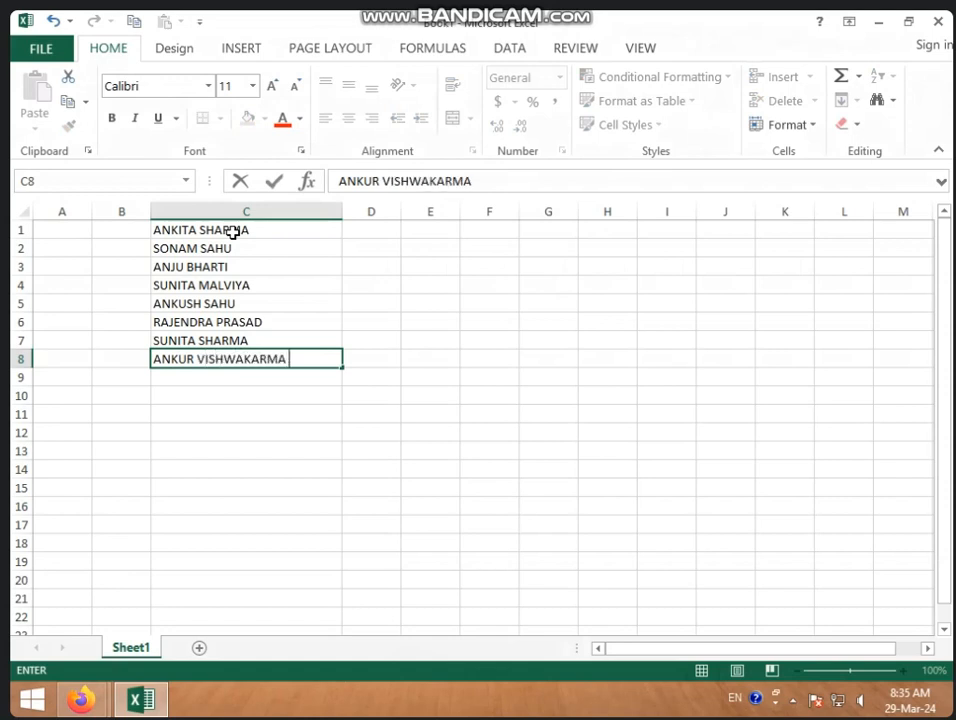
# Step: Insert a blank row at the top and add NAME and SURNAME headers in D1 and E1
pyautogui.click(385, 283)
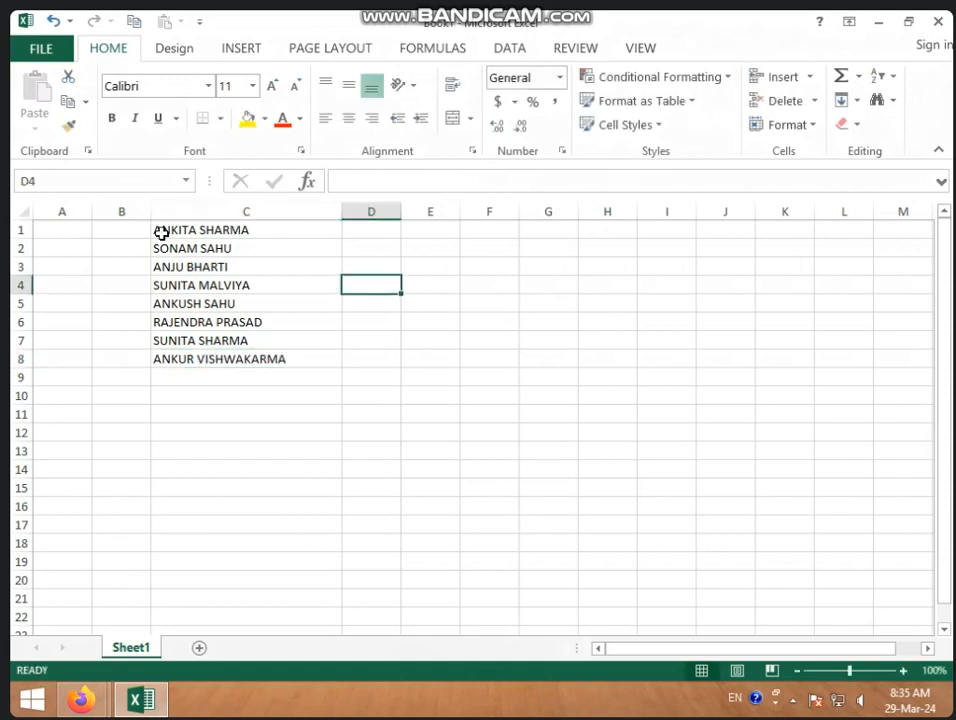
pyautogui.rightClick(18, 230)
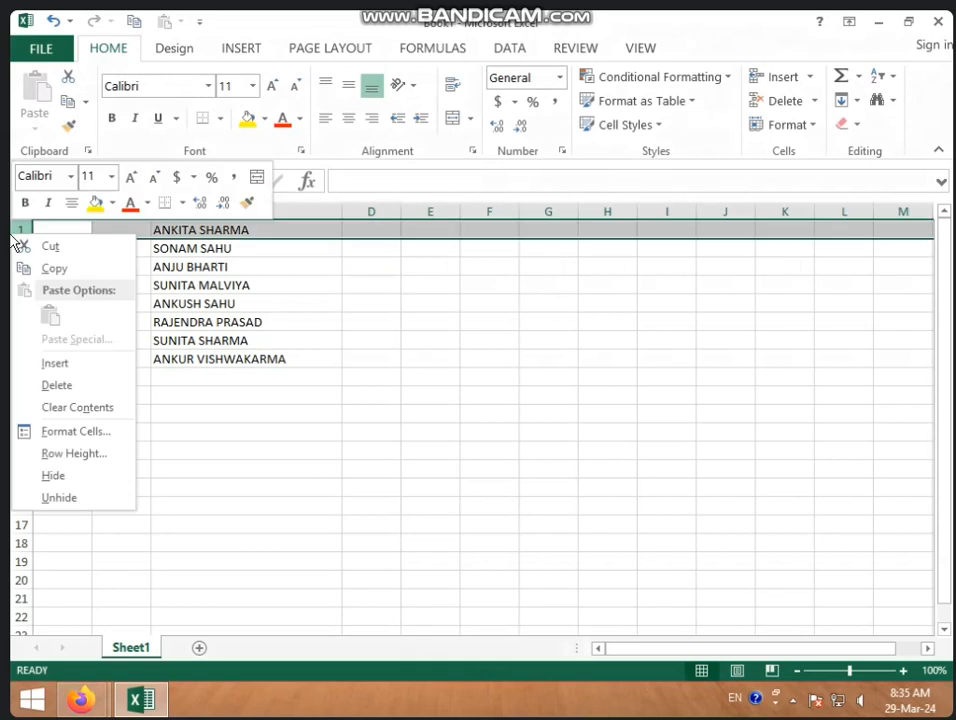
pyautogui.click(62, 366)
pyautogui.click(362, 232)
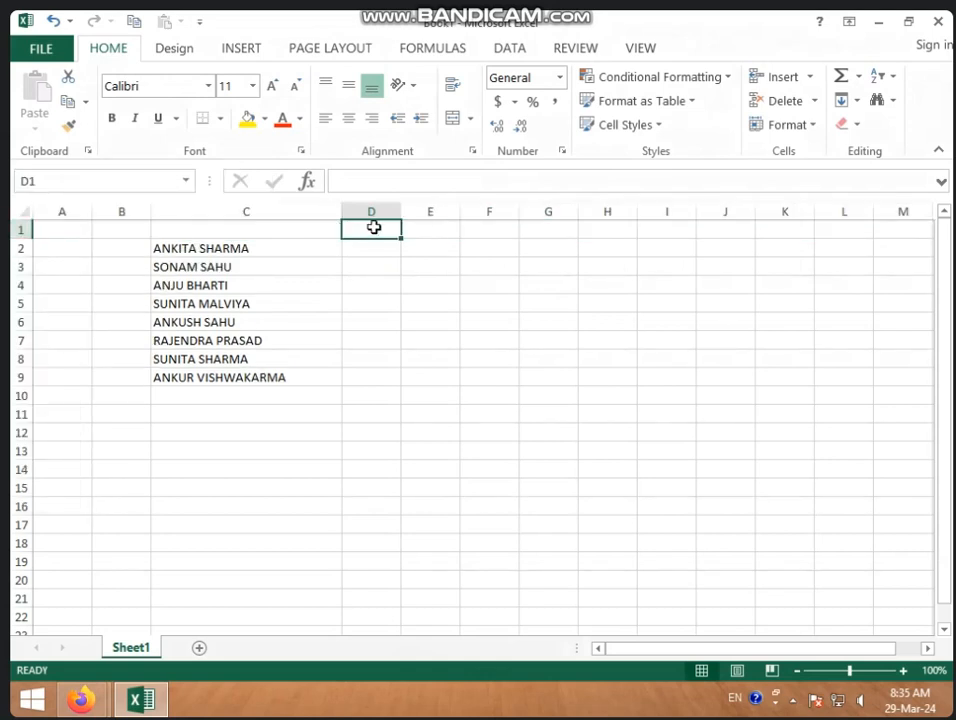
pyautogui.write('NAM')
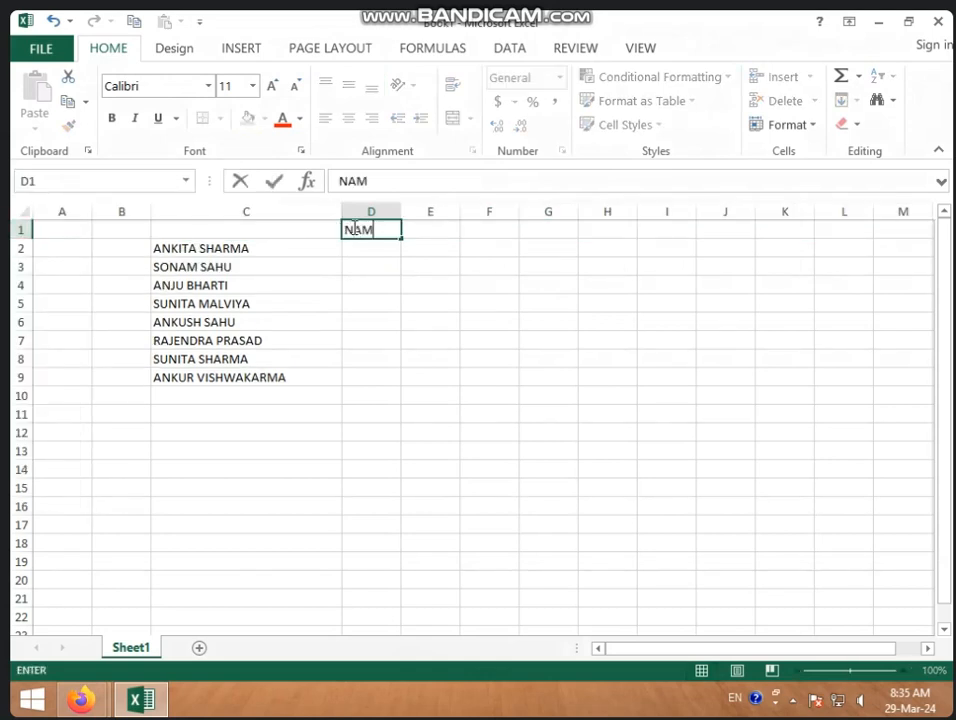
pyautogui.write('E')
pyautogui.press('Tab')
pyautogui.write('SURNAME')
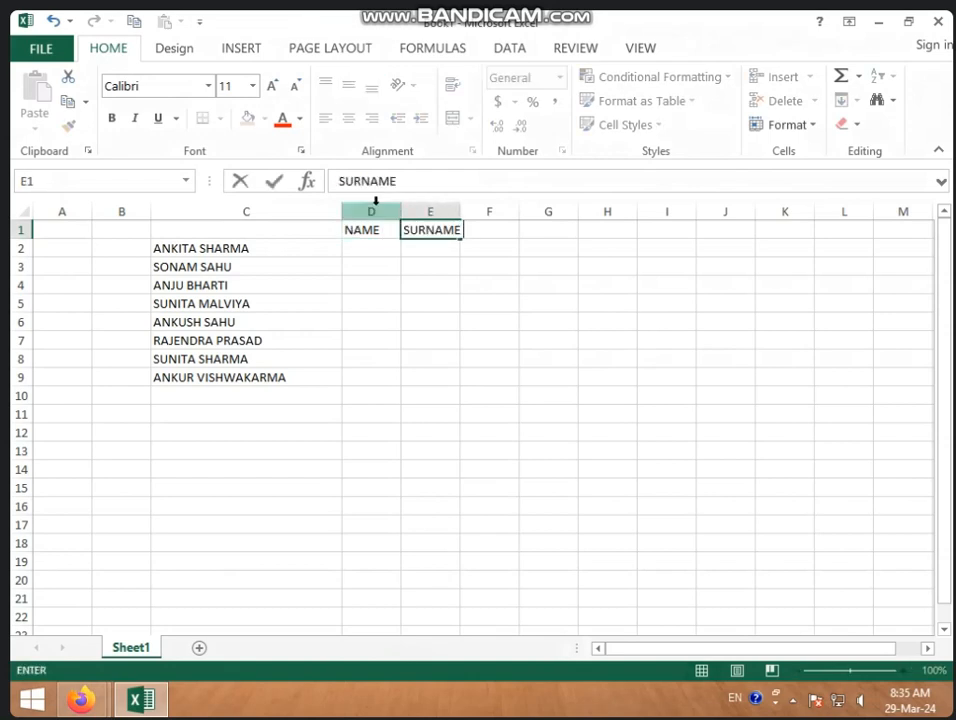
pyautogui.click(410, 211)
# Step: Widen columns D and E and give C1:E9 all borders with centred, middle-aligned text
pyautogui.moveTo(400, 213); pyautogui.dragTo(499, 214)
pyautogui.moveTo(558, 213); pyautogui.dragTo(655, 212)
pyautogui.moveTo(295, 224); pyautogui.dragTo(542, 378)
pyautogui.click(221, 118)
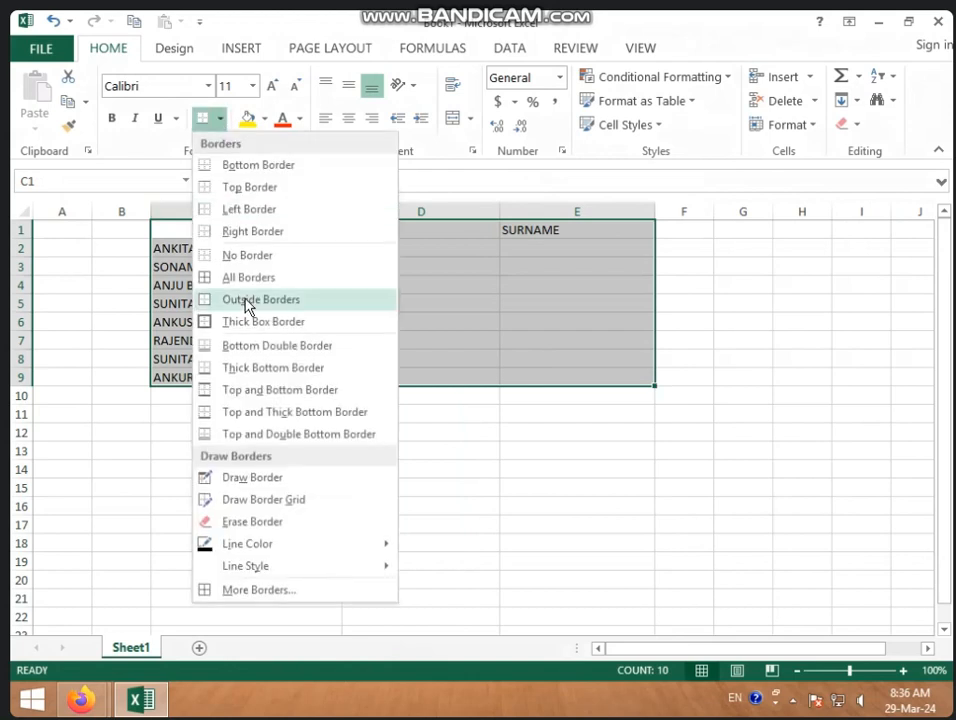
pyautogui.click(258, 278)
pyautogui.click(349, 119)
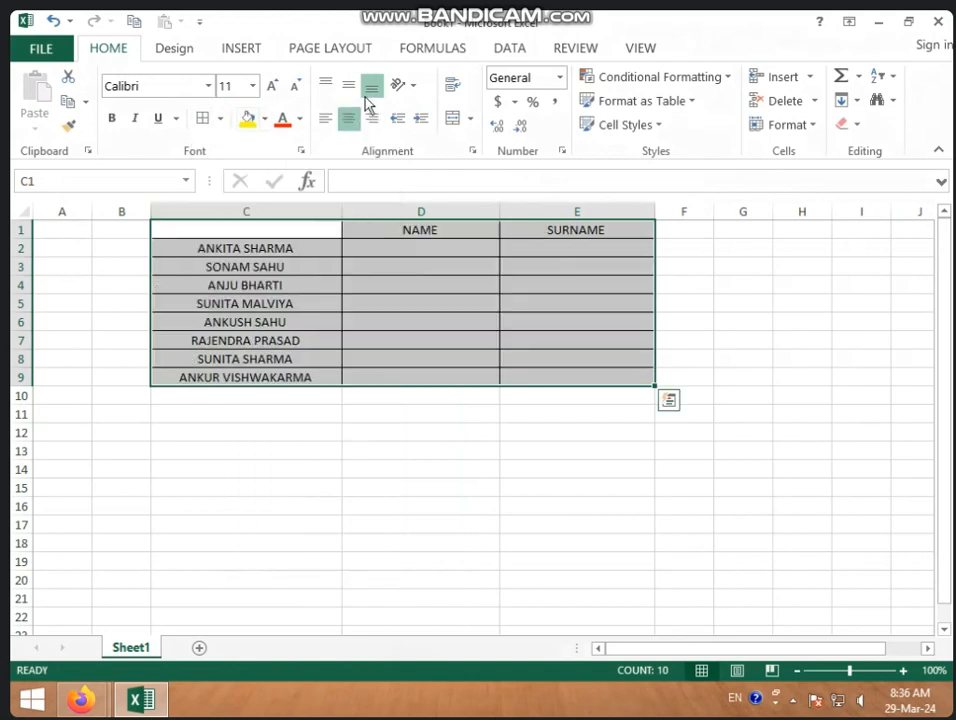
pyautogui.click(356, 90)
pyautogui.click(388, 396)
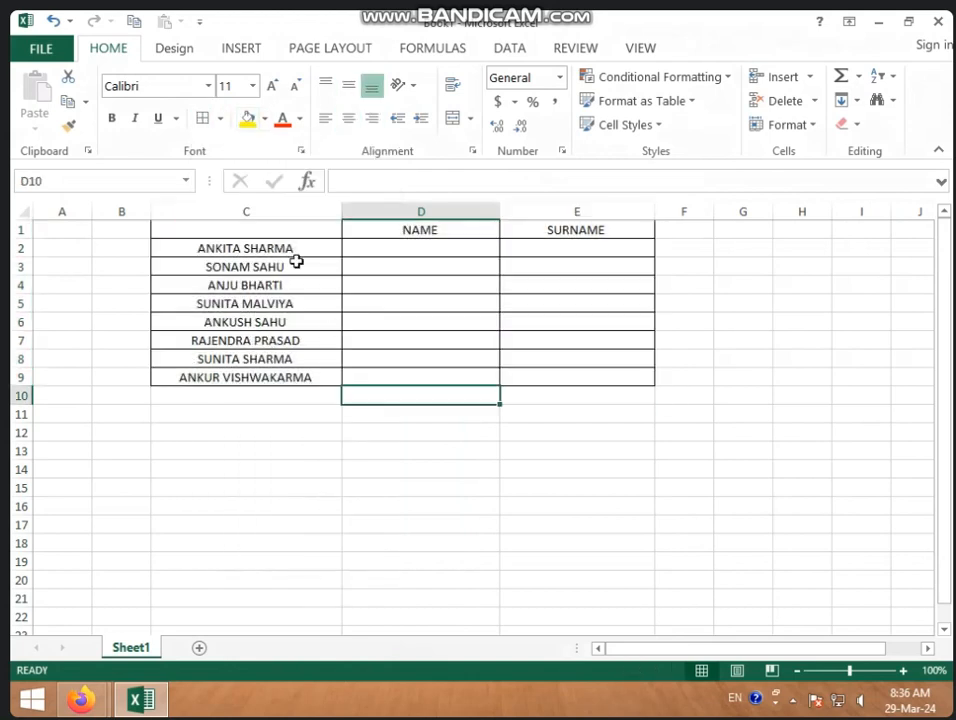
# Step: Shade the header row C1:E1 light orange and enter the EMPLOYEE NAMES heading in C1
pyautogui.moveTo(306, 232); pyautogui.dragTo(530, 233)
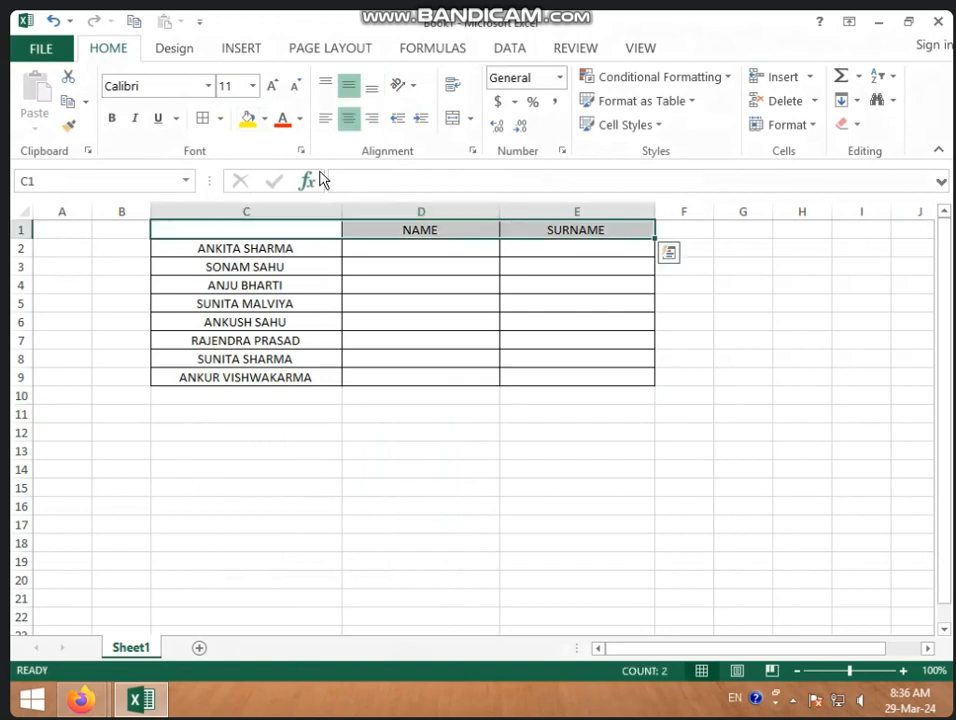
pyautogui.click(264, 118)
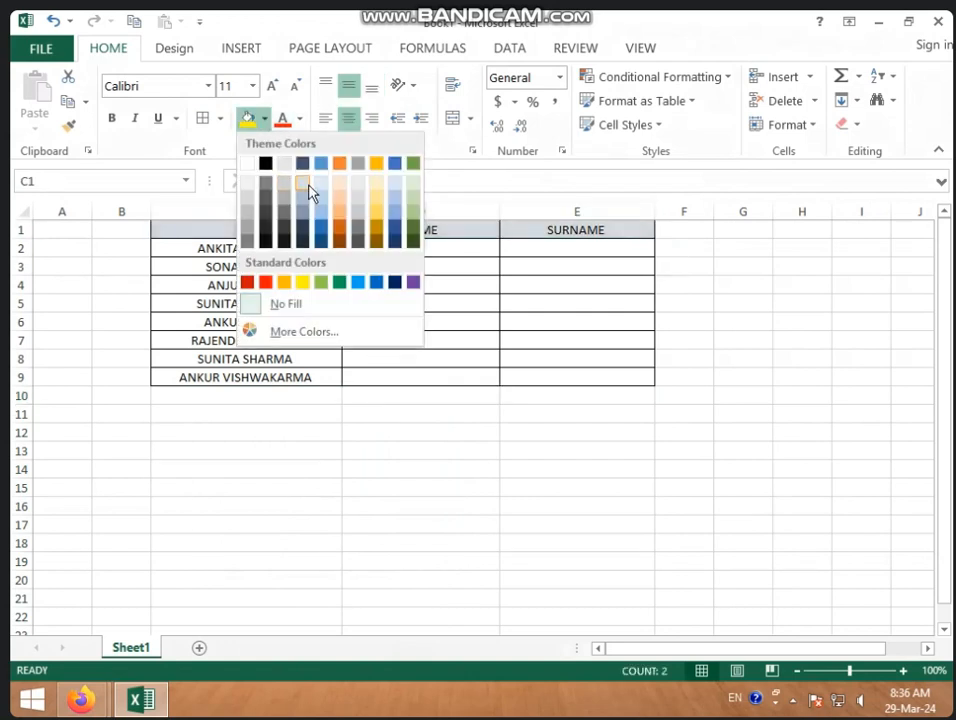
pyautogui.click(339, 185)
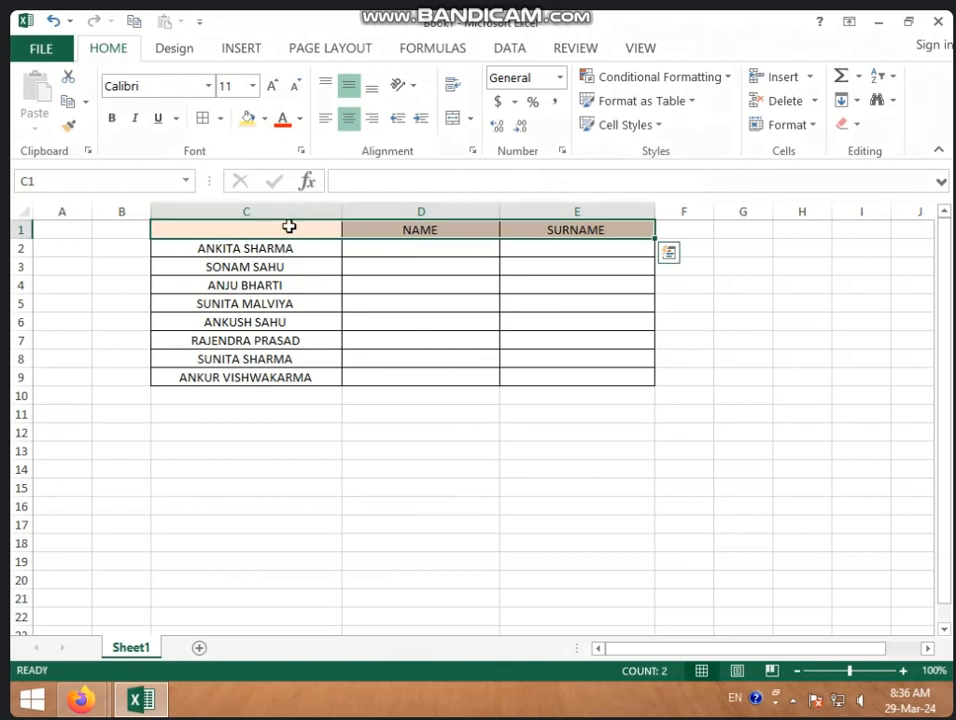
pyautogui.click(290, 227)
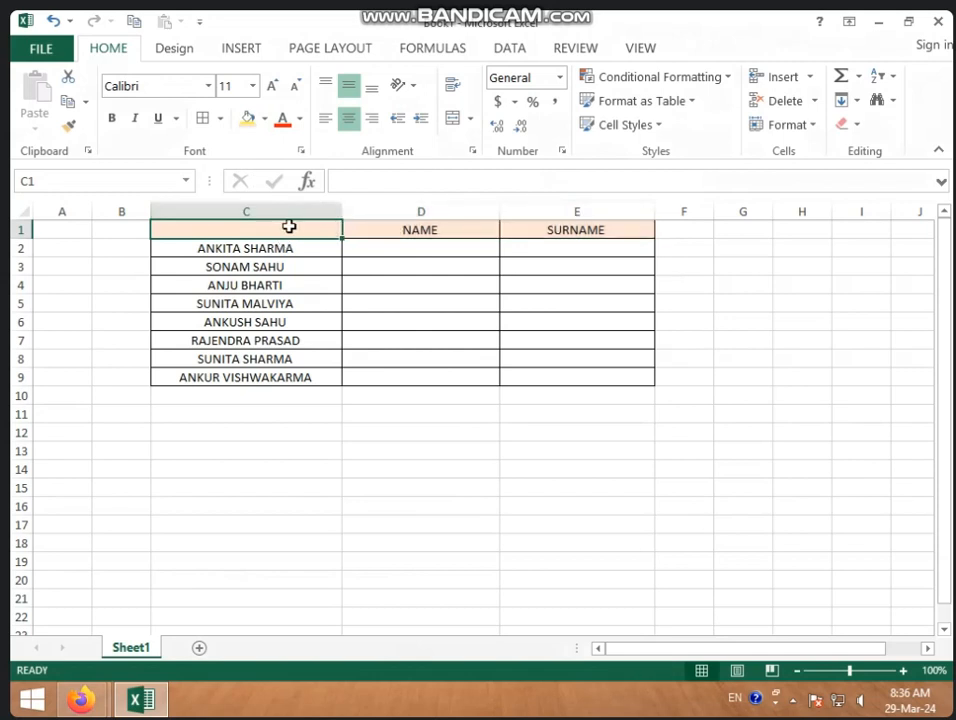
pyautogui.write('EMPLOYEE')
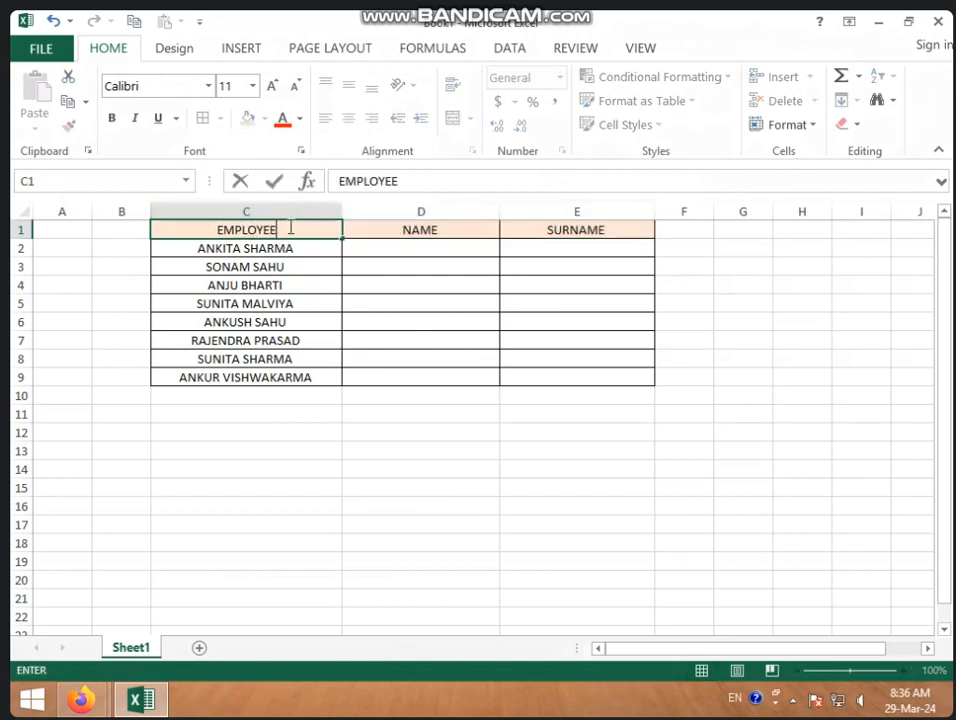
pyautogui.write(' NAMES')
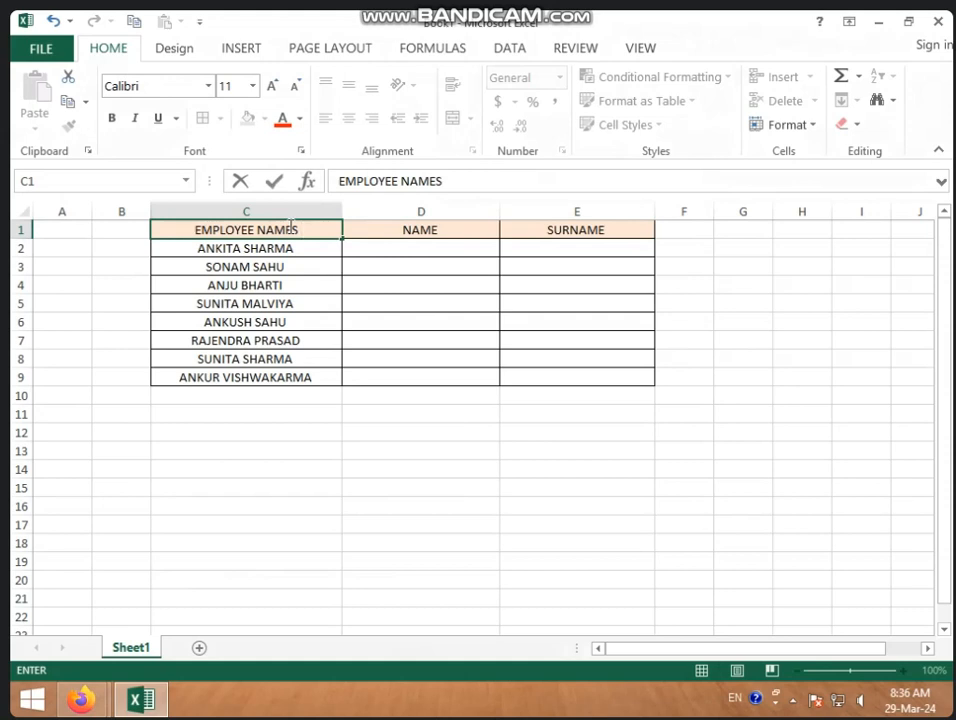
pyautogui.click(245, 393)
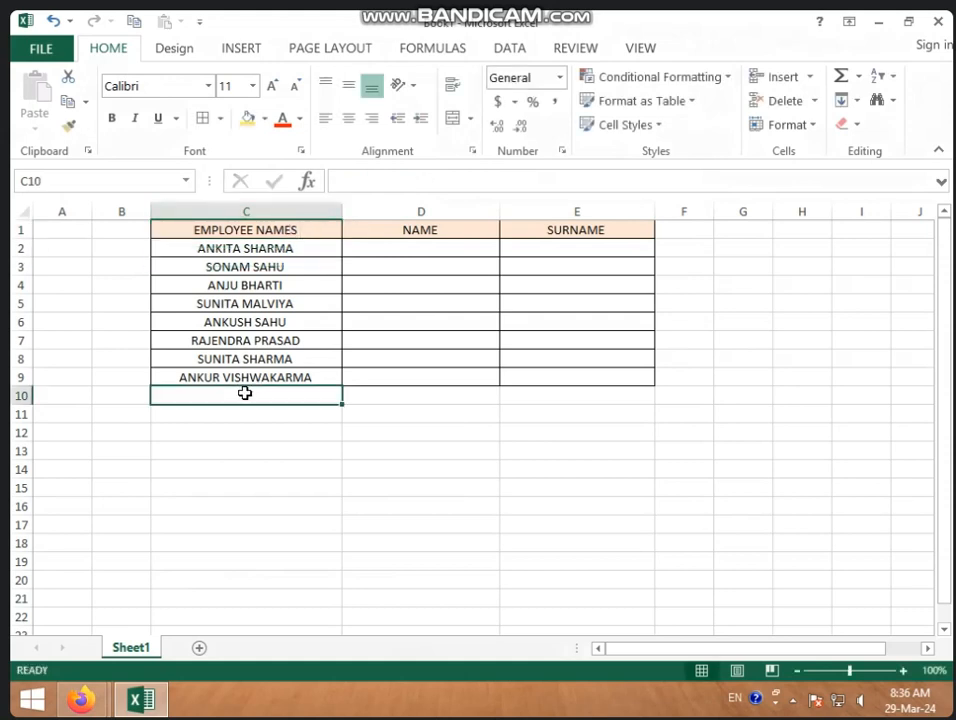
# Step: Open the EXCEL DATA IN 6 TO 7 PM workbook, copy its twelve student names and widen column B
pyautogui.click(40, 48)
pyautogui.click(75, 175)
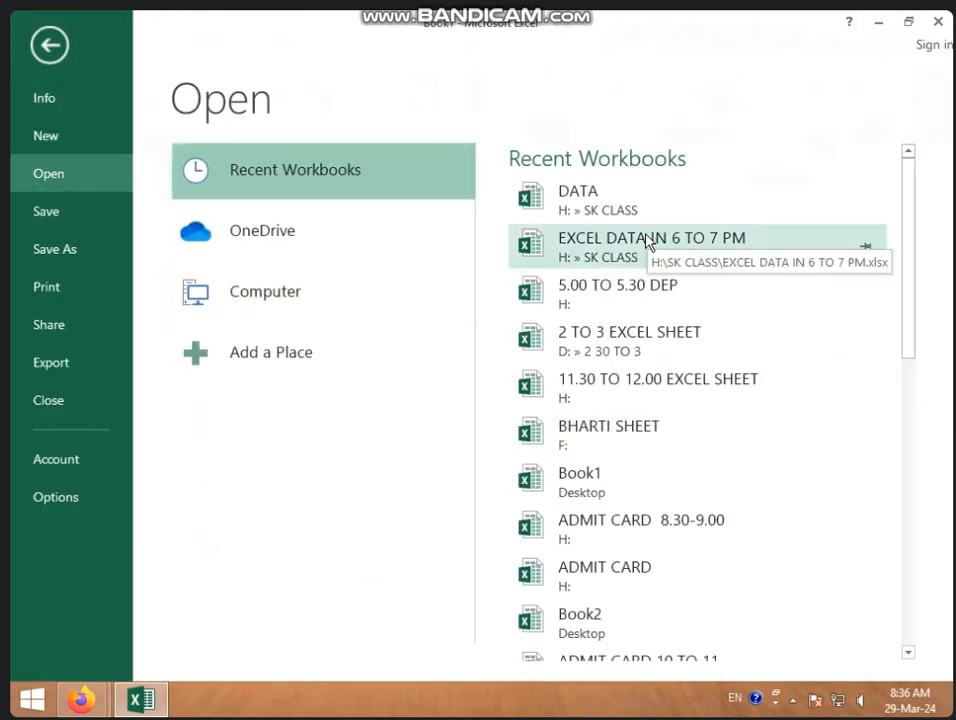
pyautogui.click(648, 243)
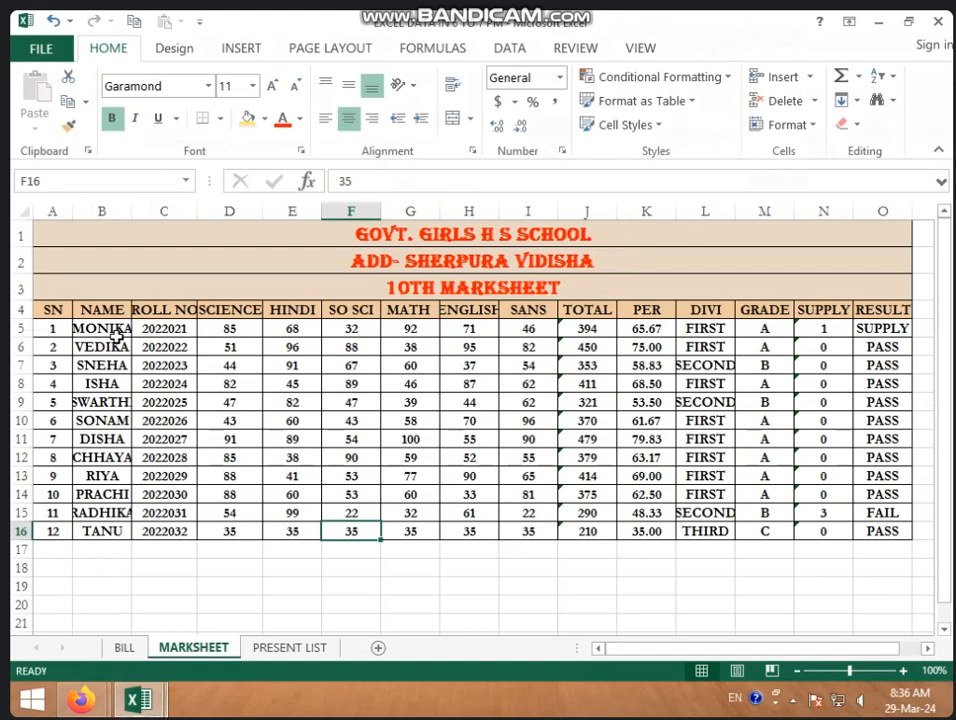
pyautogui.moveTo(108, 329); pyautogui.dragTo(102, 522)
pyautogui.hotkey('ctrl', 'c')
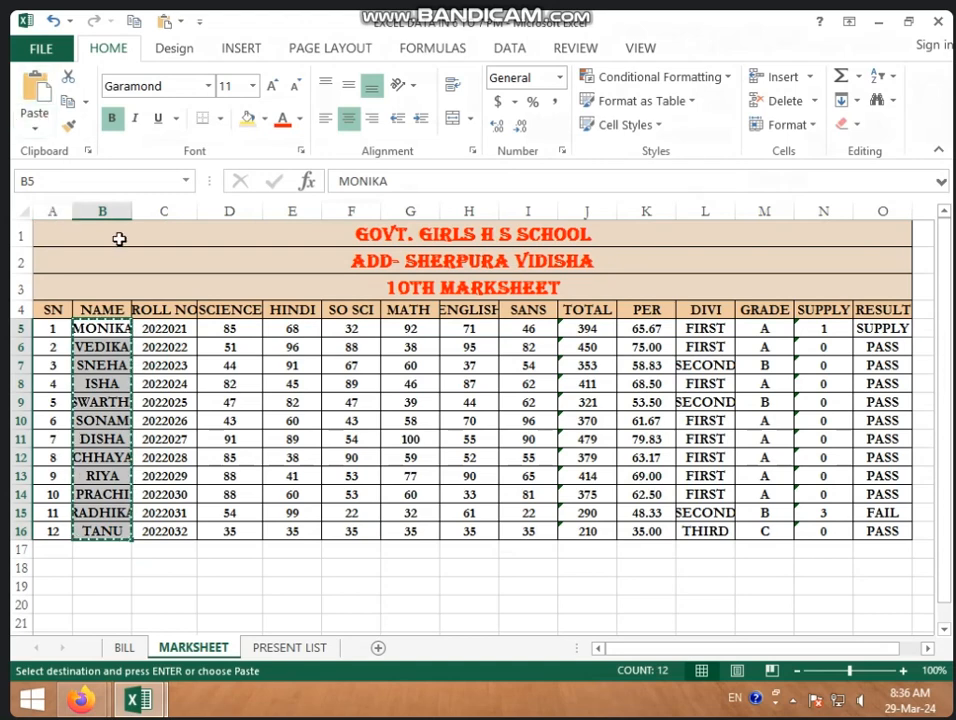
pyautogui.click(136, 209)
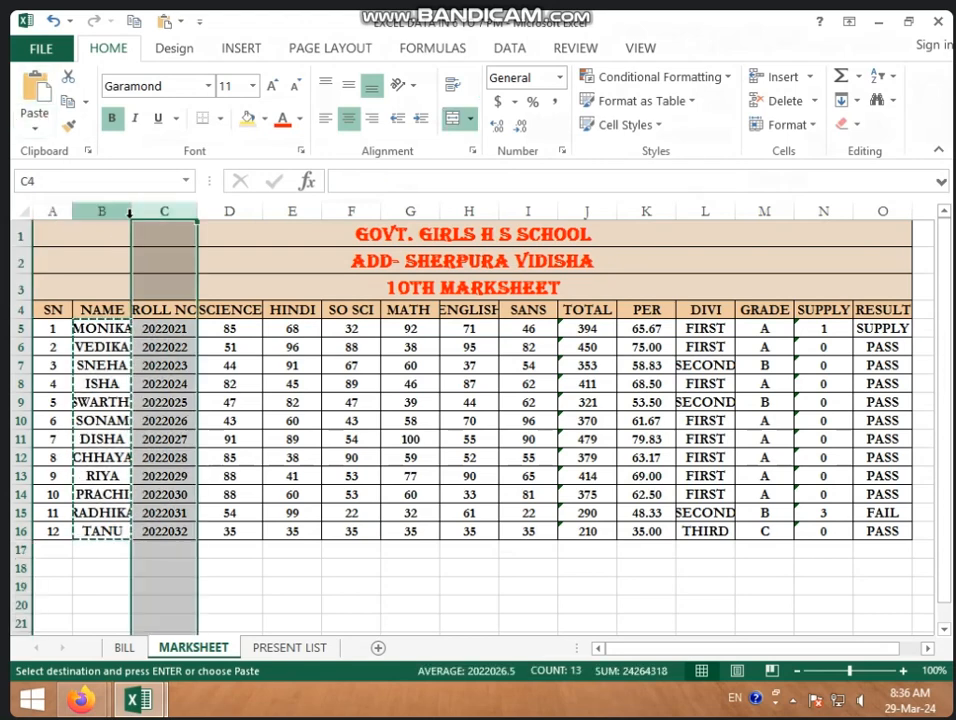
pyautogui.moveTo(132, 211); pyautogui.dragTo(230, 213)
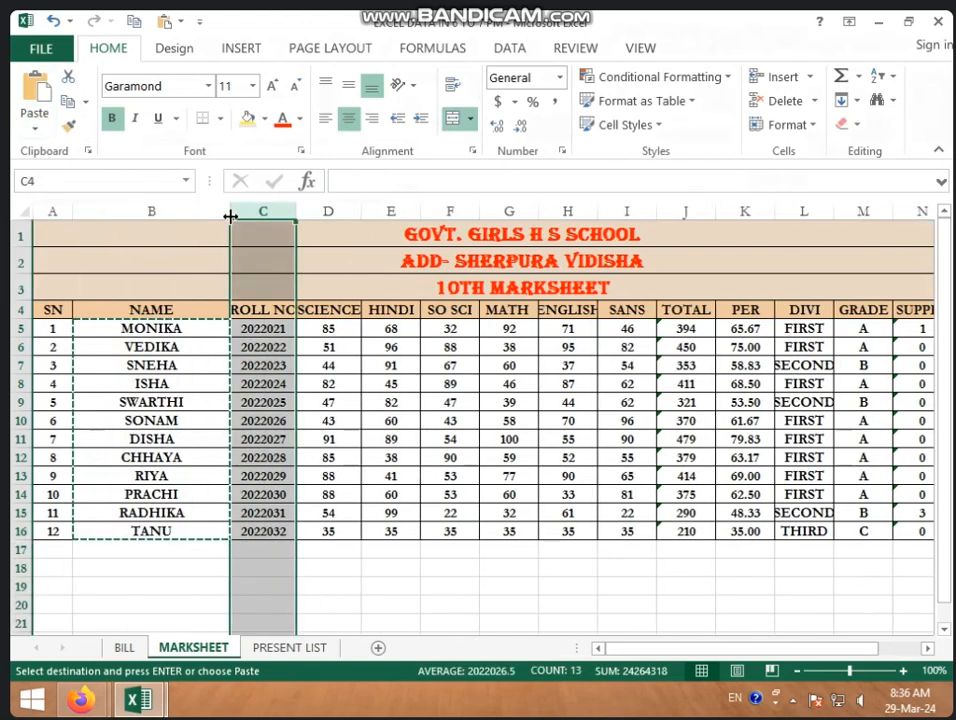
pyautogui.click(175, 421)
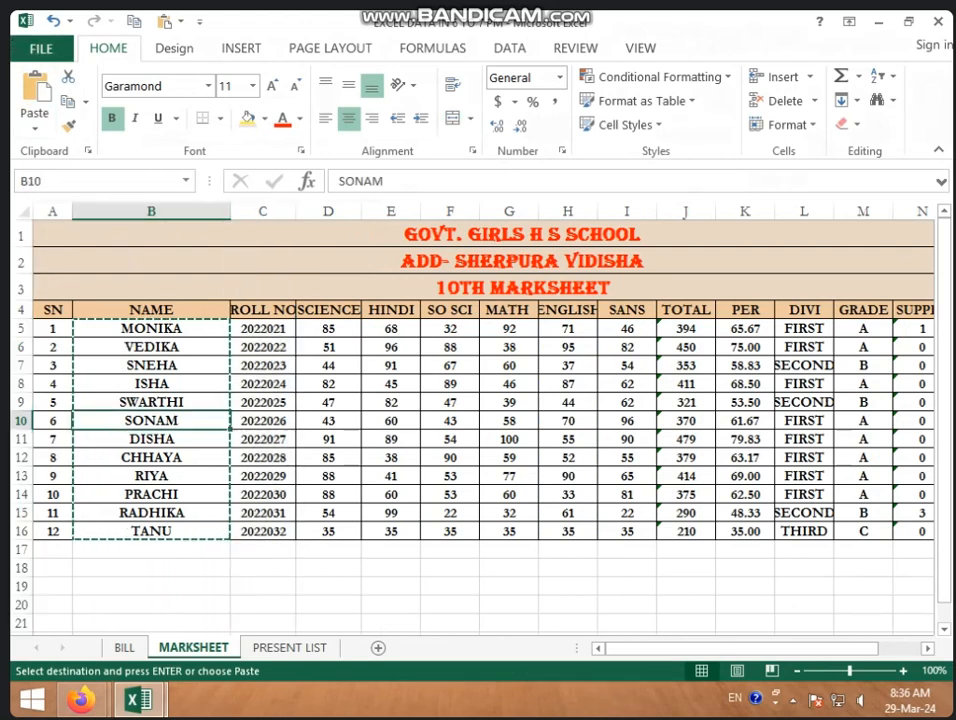
# Step: Close the marksheet workbook without saving and open 11.30 TO 12.00 EXCEL SHEET from Recent Workbooks
pyautogui.click(937, 21)
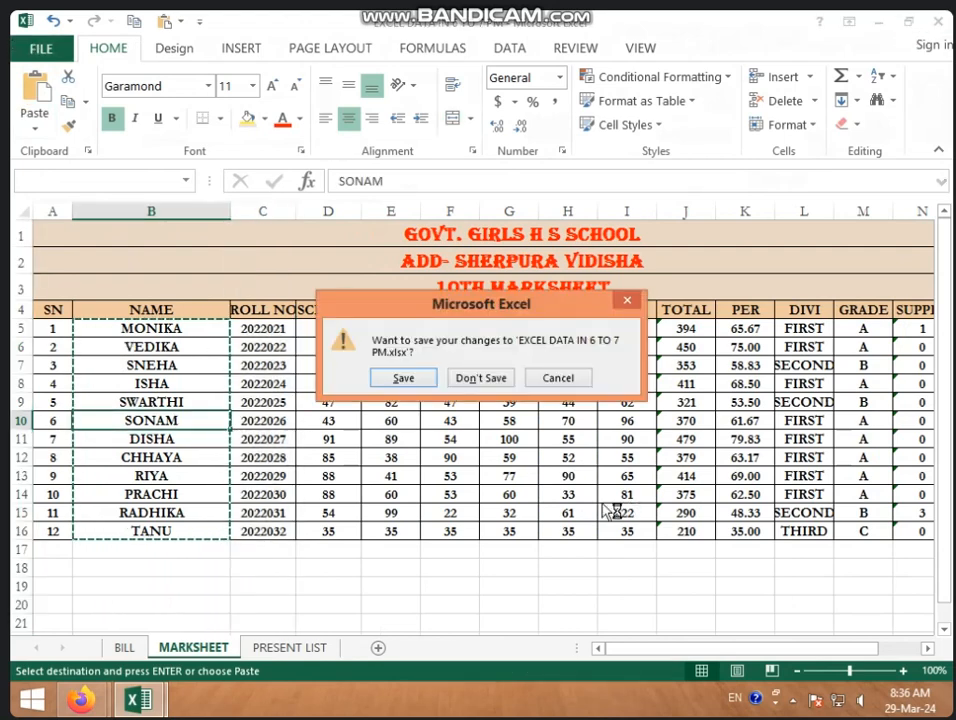
pyautogui.click(485, 378)
pyautogui.click(41, 48)
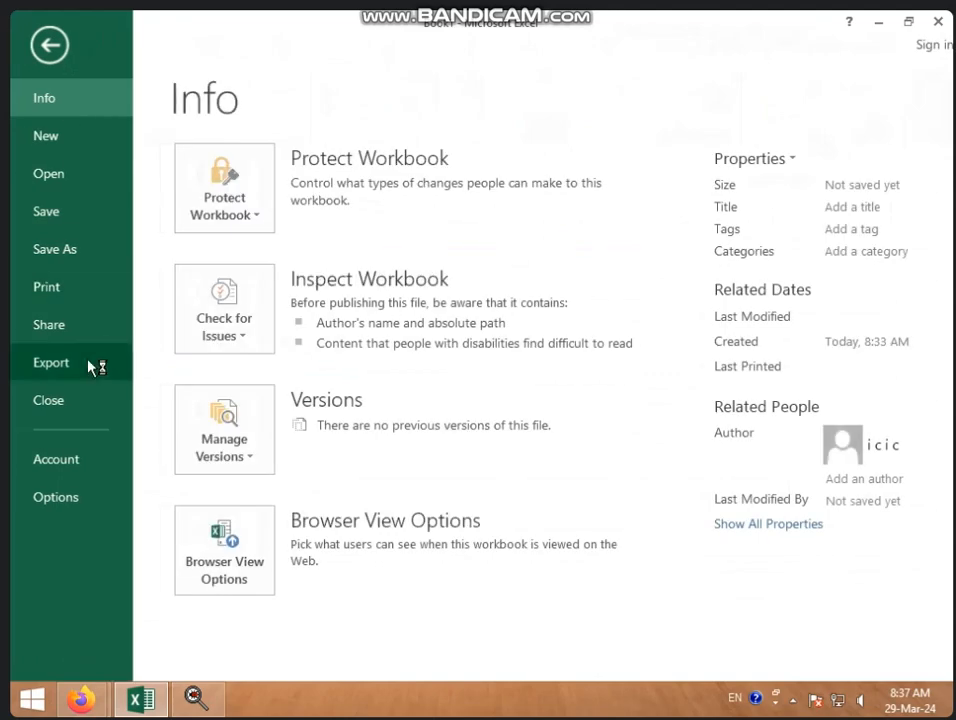
pyautogui.click(66, 180)
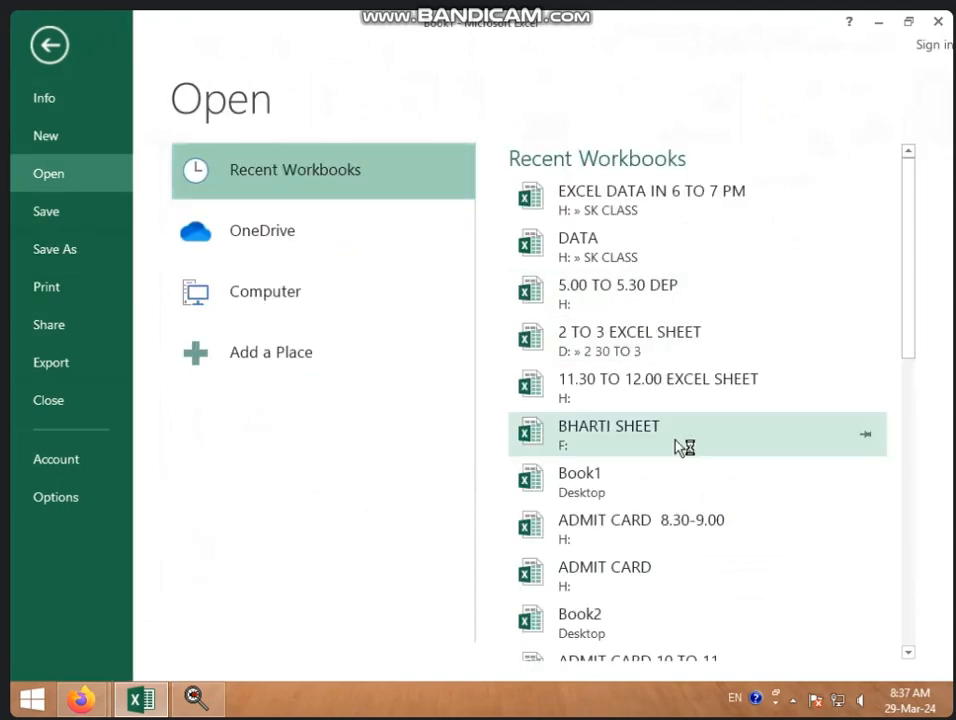
pyautogui.click(708, 399)
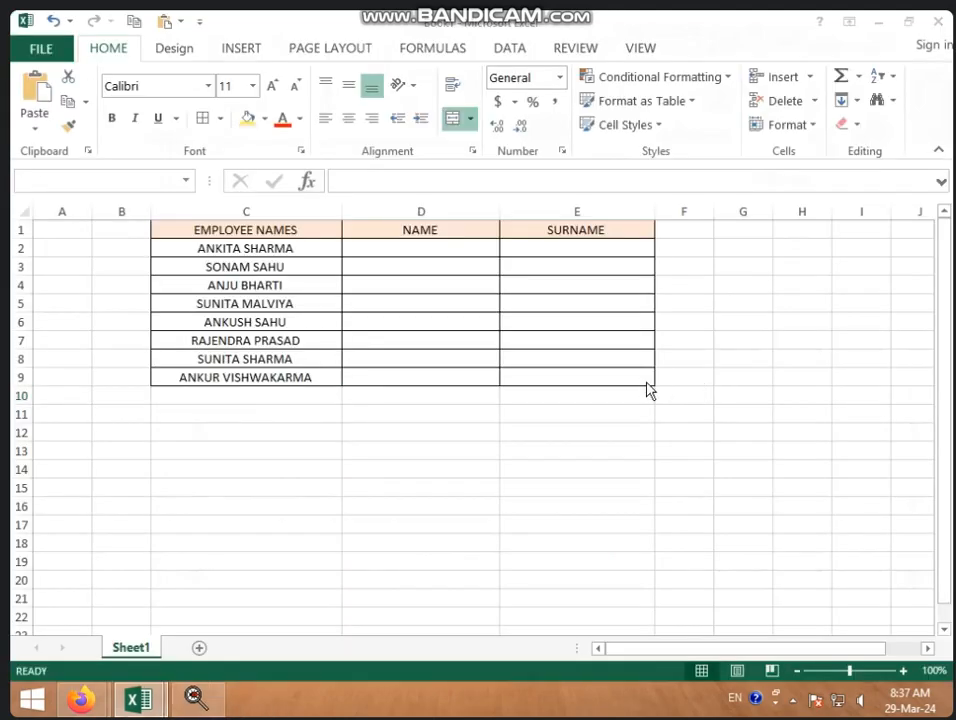
# Step: Scroll the sheet tabs and switch to the STUDENT DATA sheet
pyautogui.scroll(-4, 536, 487)
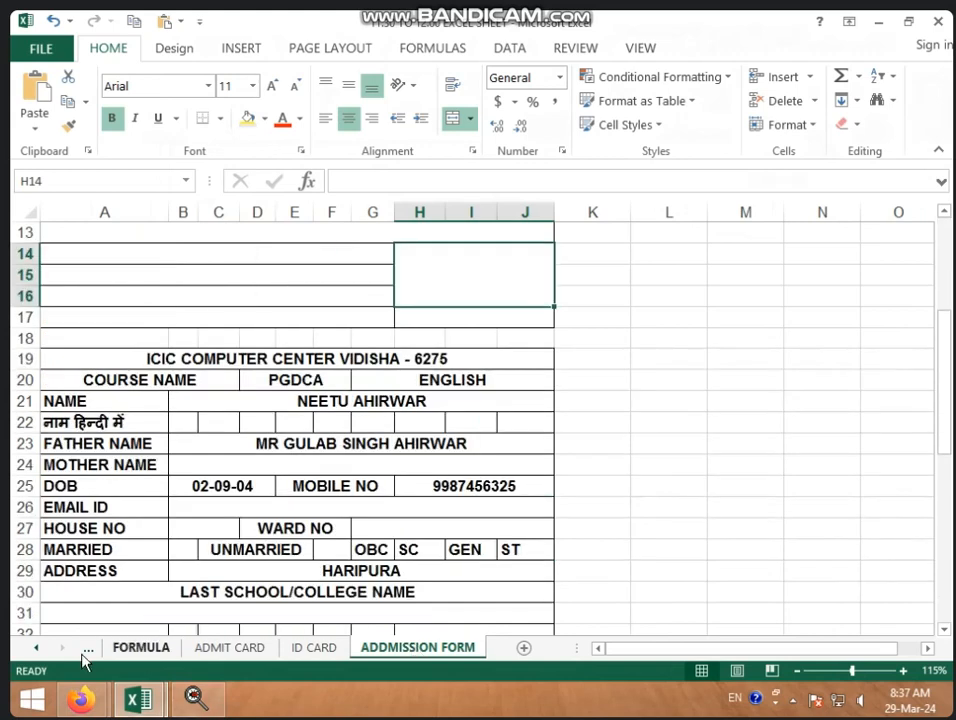
pyautogui.click(38, 649)
pyautogui.click(38, 649)
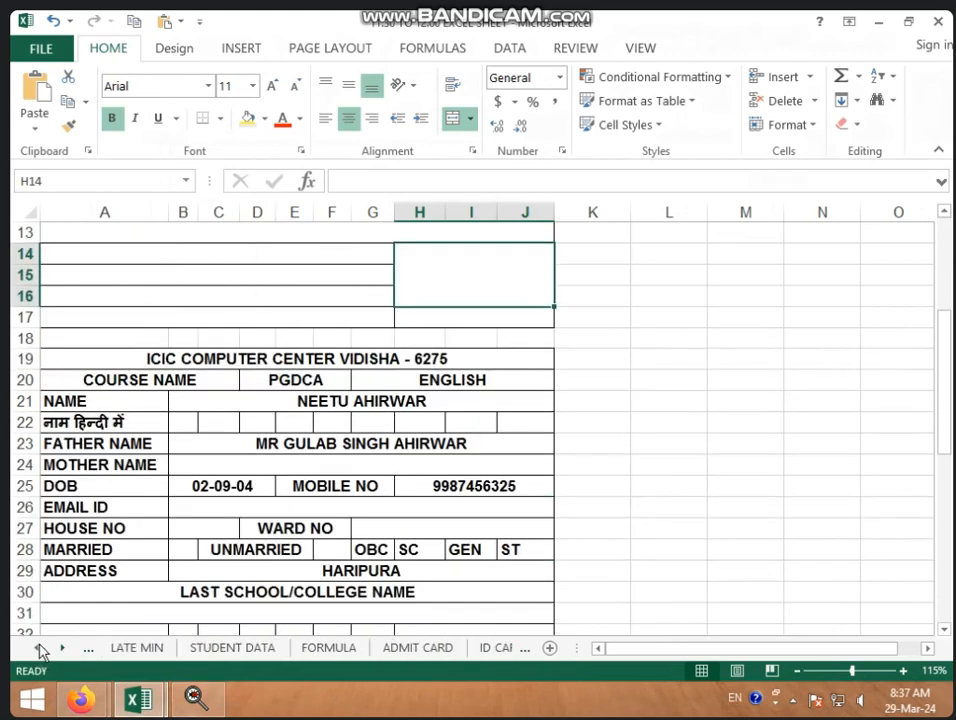
pyautogui.click(238, 650)
# Step: Copy the seven student names from STUDENT DATA and paste them into Book1 at C10
pyautogui.click(218, 512)
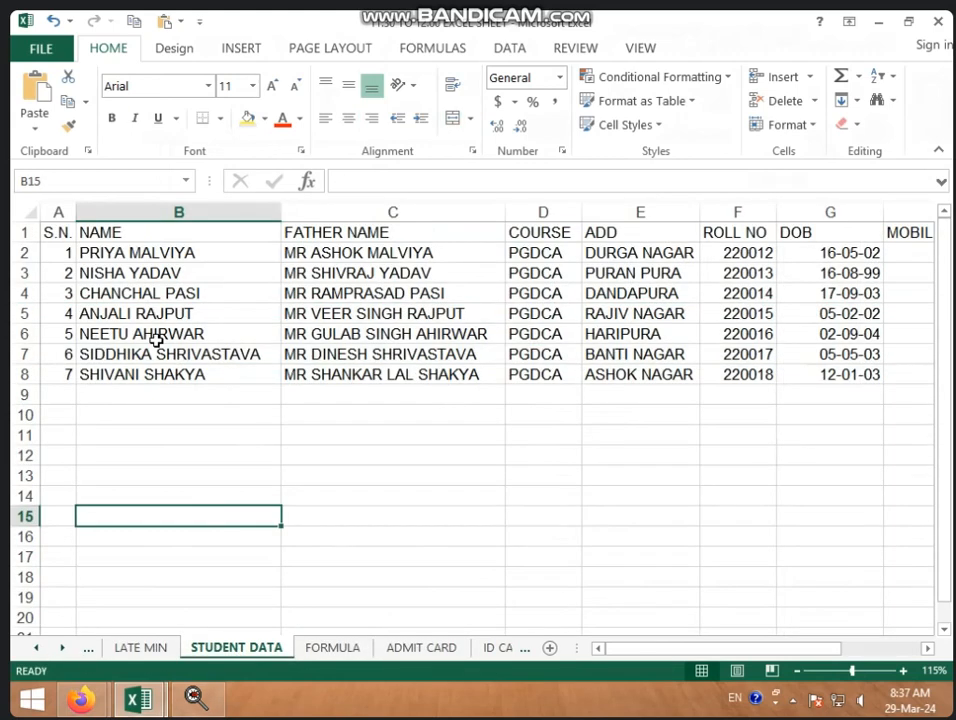
pyautogui.moveTo(196, 253); pyautogui.dragTo(192, 378)
pyautogui.hotkey('ctrl', 'c')
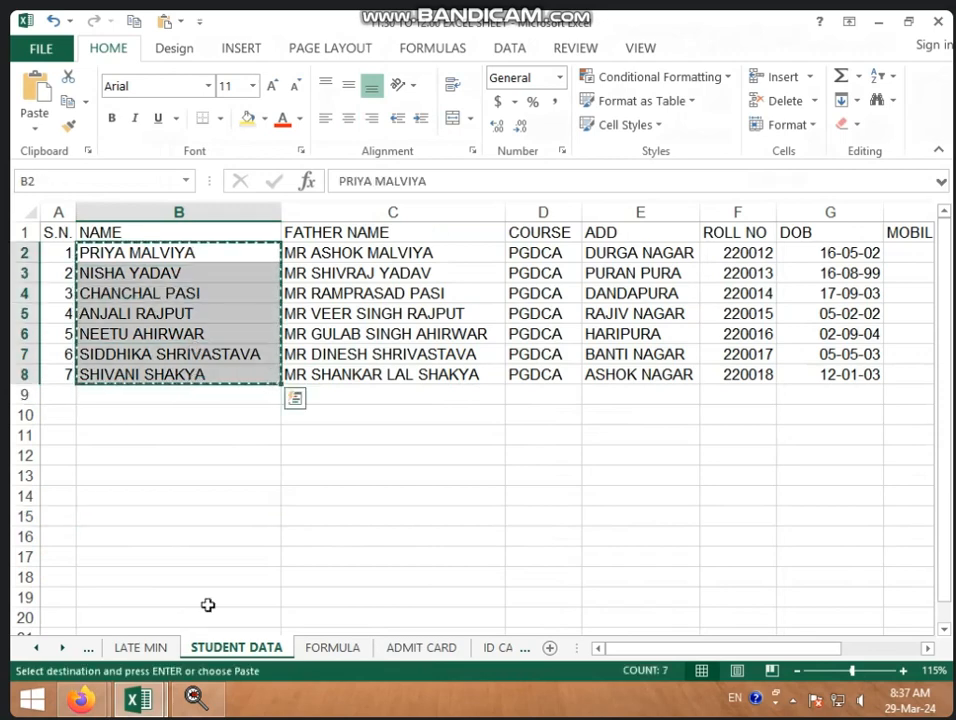
pyautogui.click(138, 698)
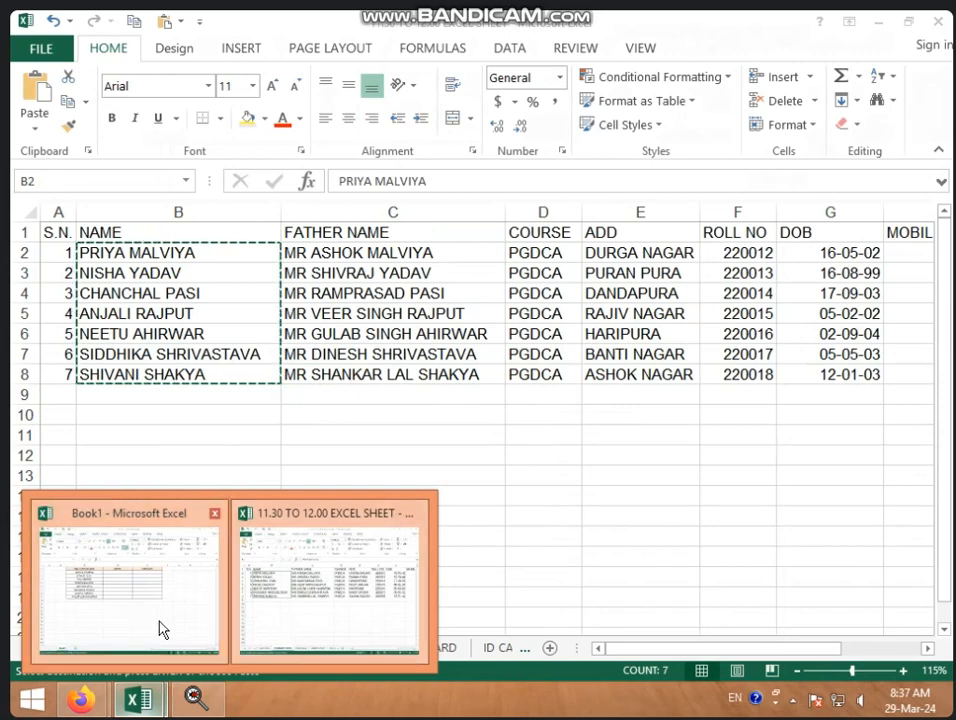
pyautogui.click(162, 630)
pyautogui.hotkey('ctrl', 'v')
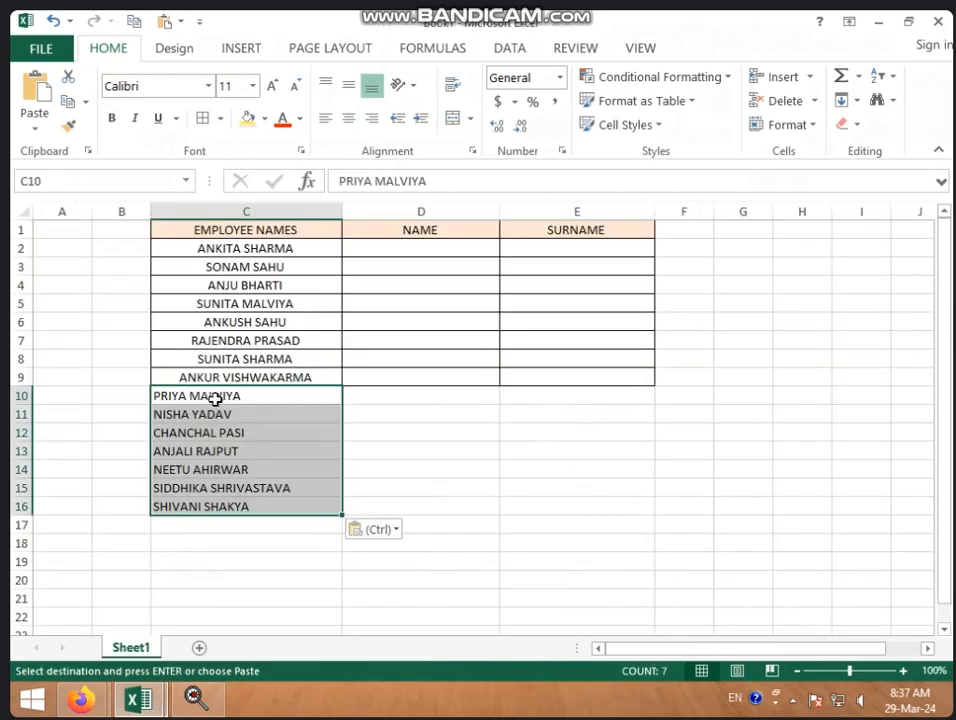
# Step: Copy the seven father names from STUDENT DATA and paste them into Book1 at C17
pyautogui.click(157, 697)
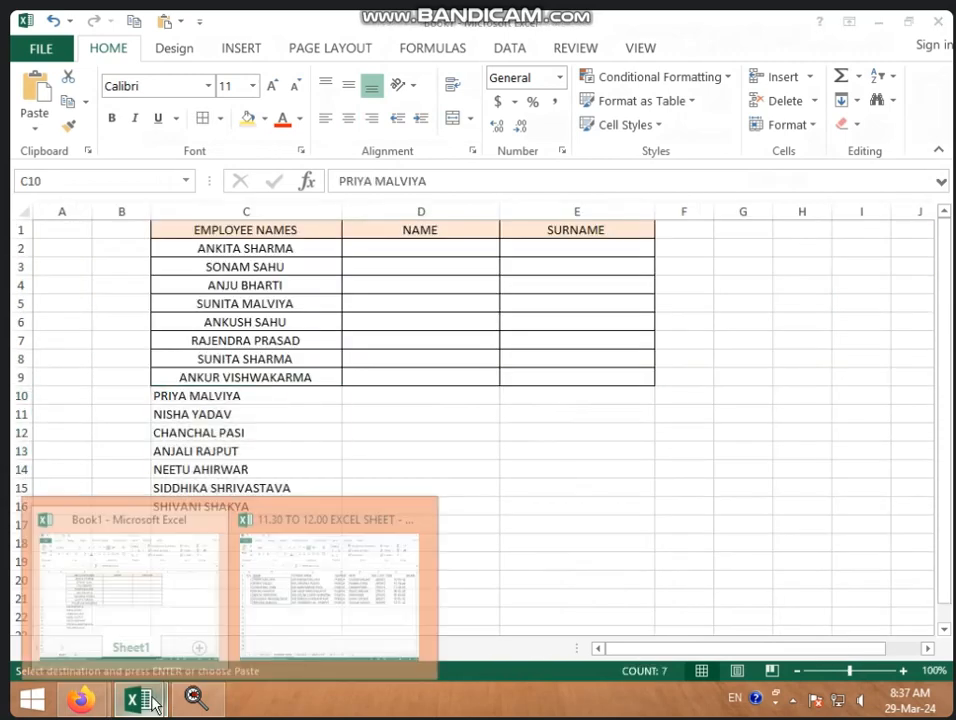
pyautogui.click(277, 625)
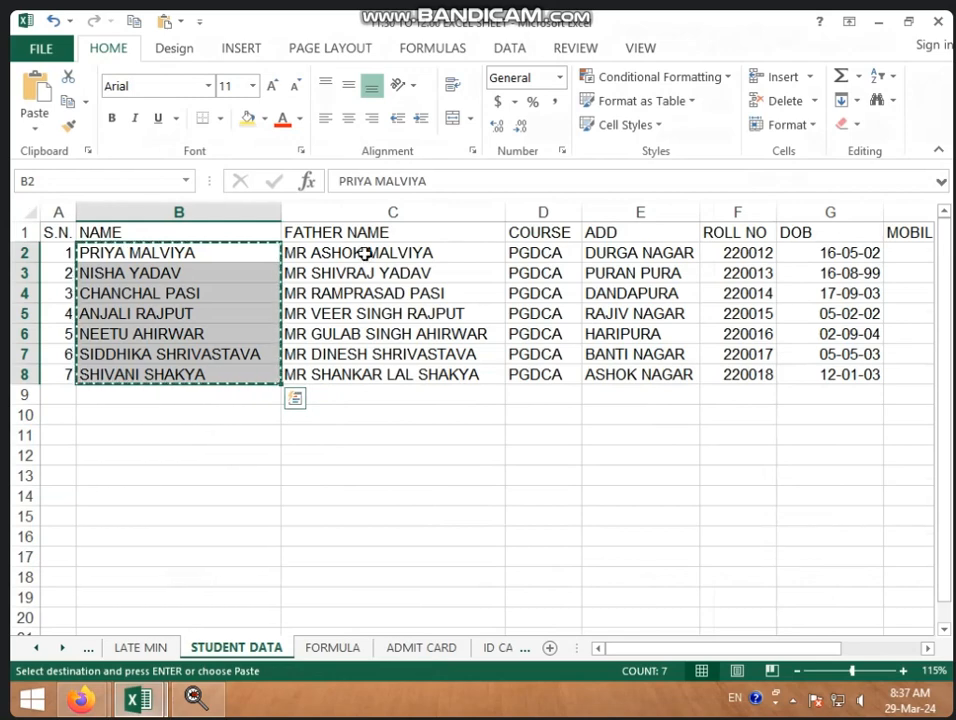
pyautogui.moveTo(367, 252); pyautogui.dragTo(367, 373)
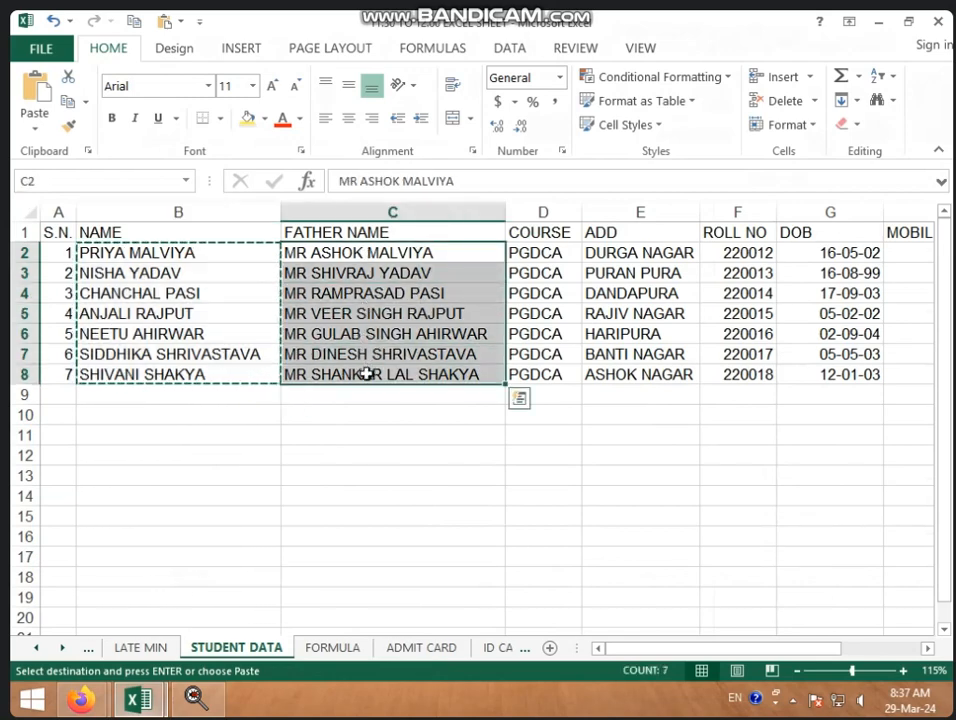
pyautogui.hotkey('ctrl', 'c')
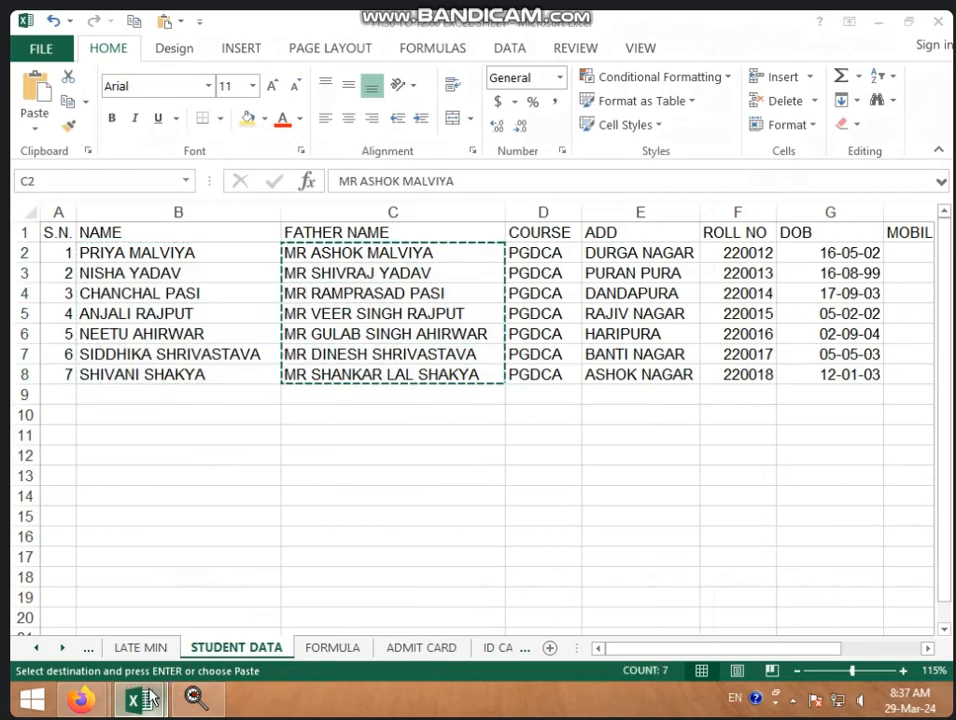
pyautogui.click(138, 698)
pyautogui.click(166, 630)
pyautogui.click(401, 522)
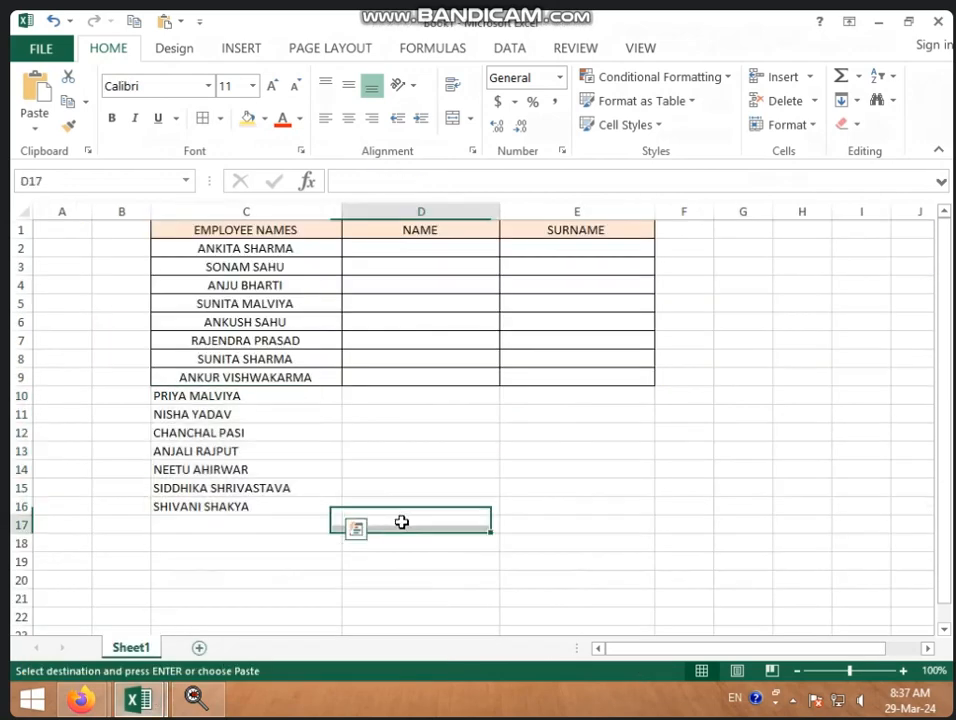
pyautogui.click(255, 526)
pyautogui.hotkey('ctrl', 'v')
pyautogui.click(245, 559)
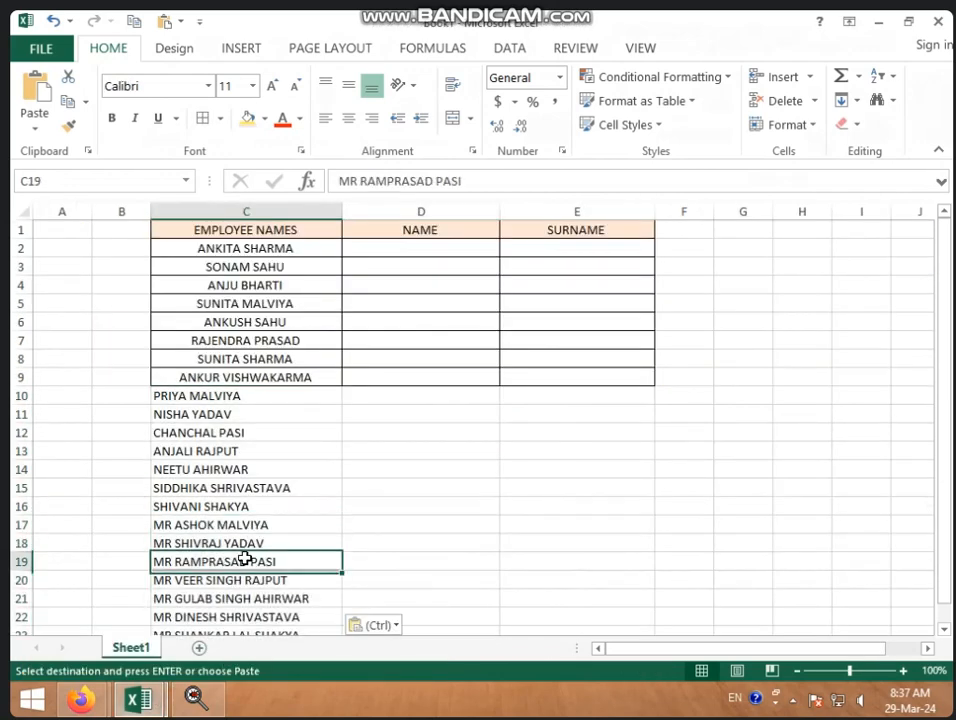
pyautogui.scroll(-1, 224, 483)
pyautogui.click(227, 470)
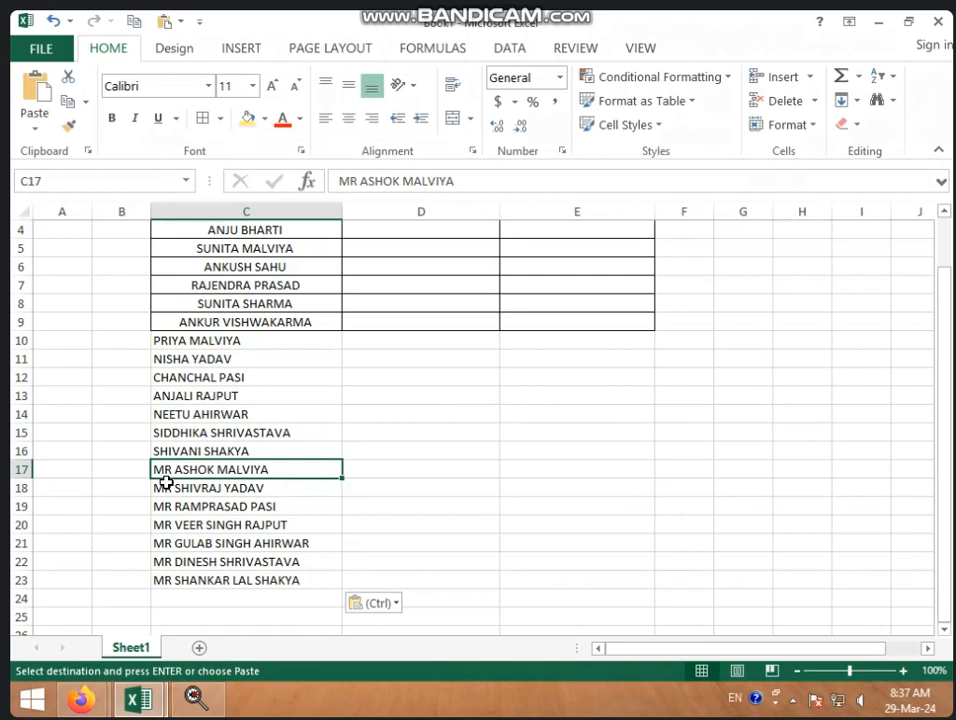
# Step: Use Find and Replace with Replace All to strip the MR prefix from the father names
pyautogui.hotkey('ctrl', 'h')
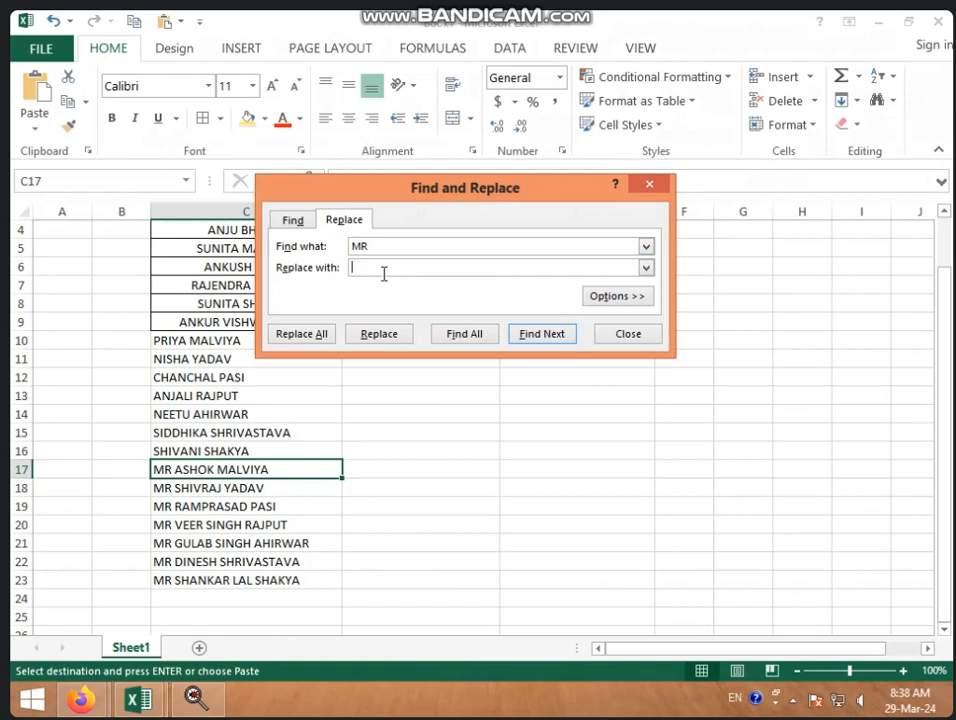
pyautogui.click(288, 338)
pyautogui.click(484, 399)
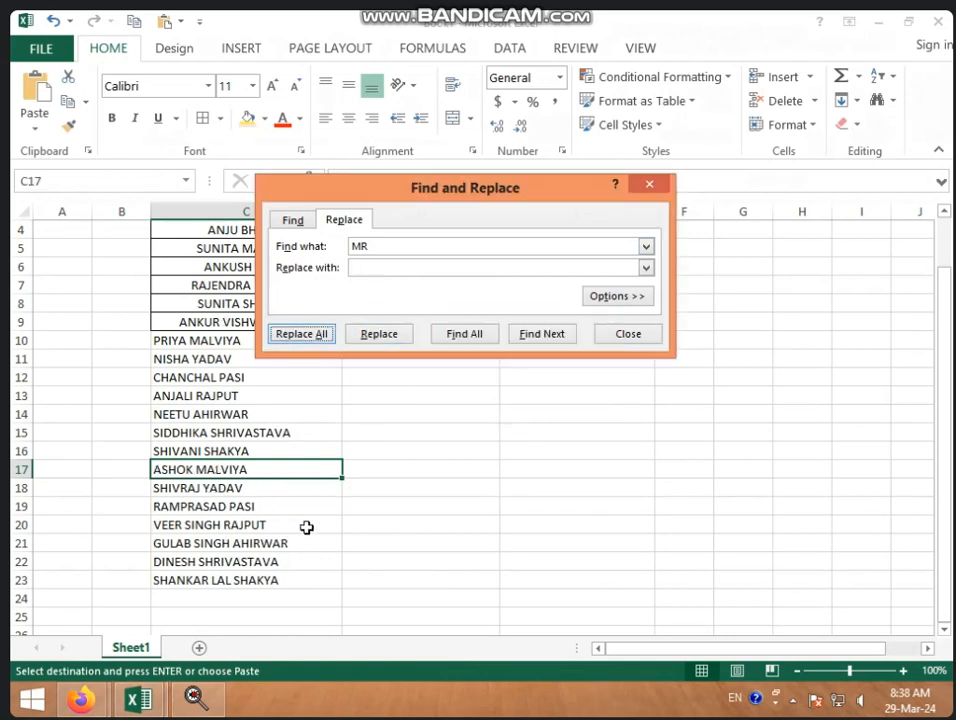
pyautogui.click(645, 334)
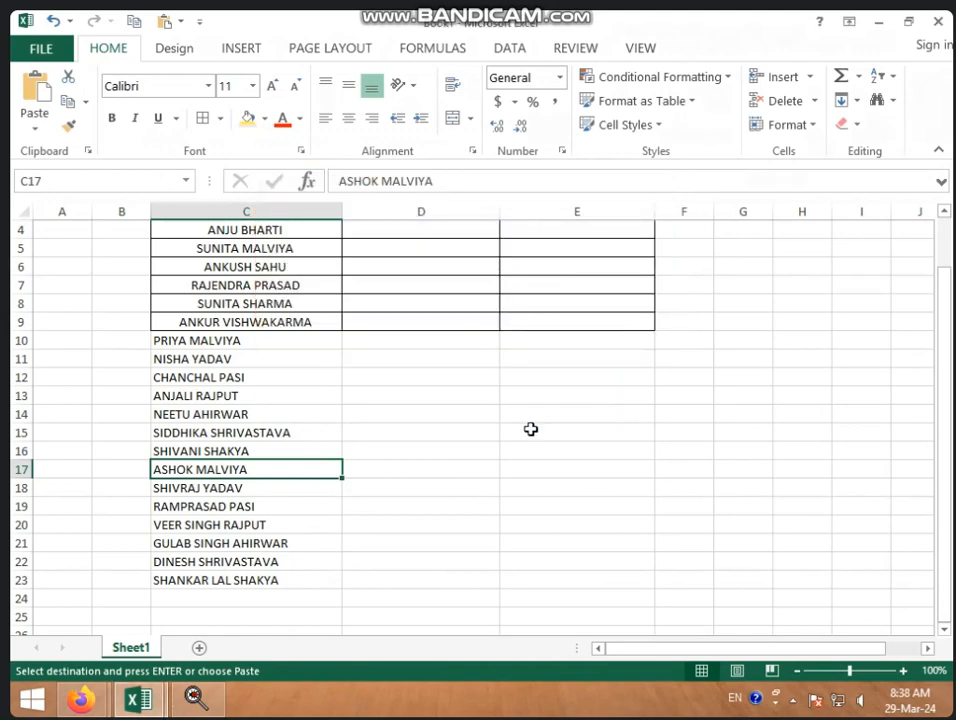
# Step: Copy C7's bordered, centred formatting onto C10:E23 with Format Painter
pyautogui.scroll(-1, 402, 421)
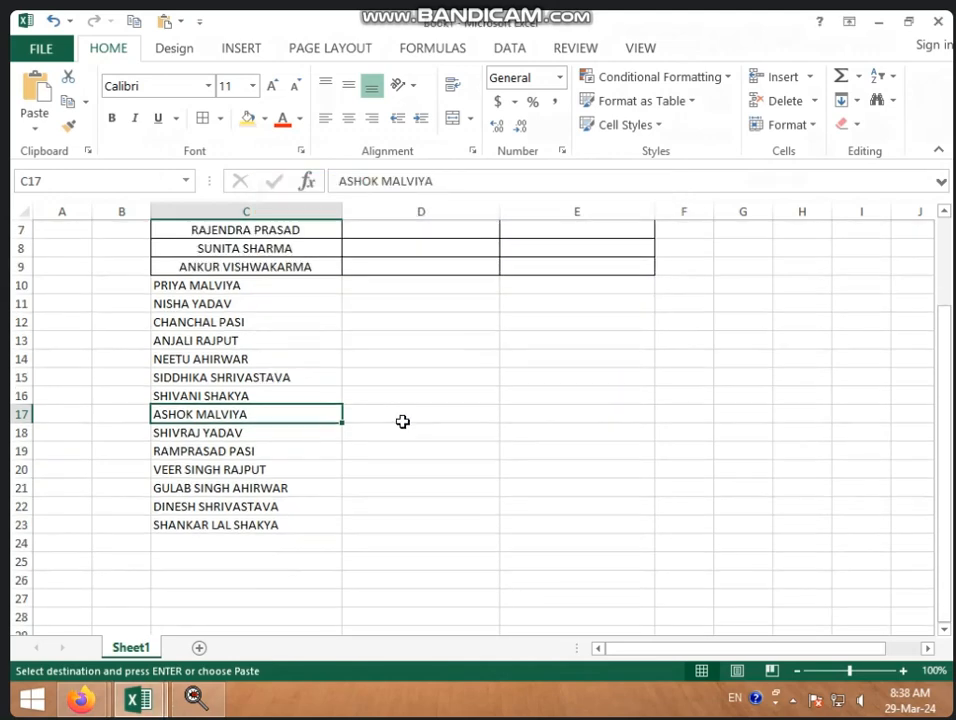
pyautogui.click(402, 418)
pyautogui.scroll(1, 343, 340)
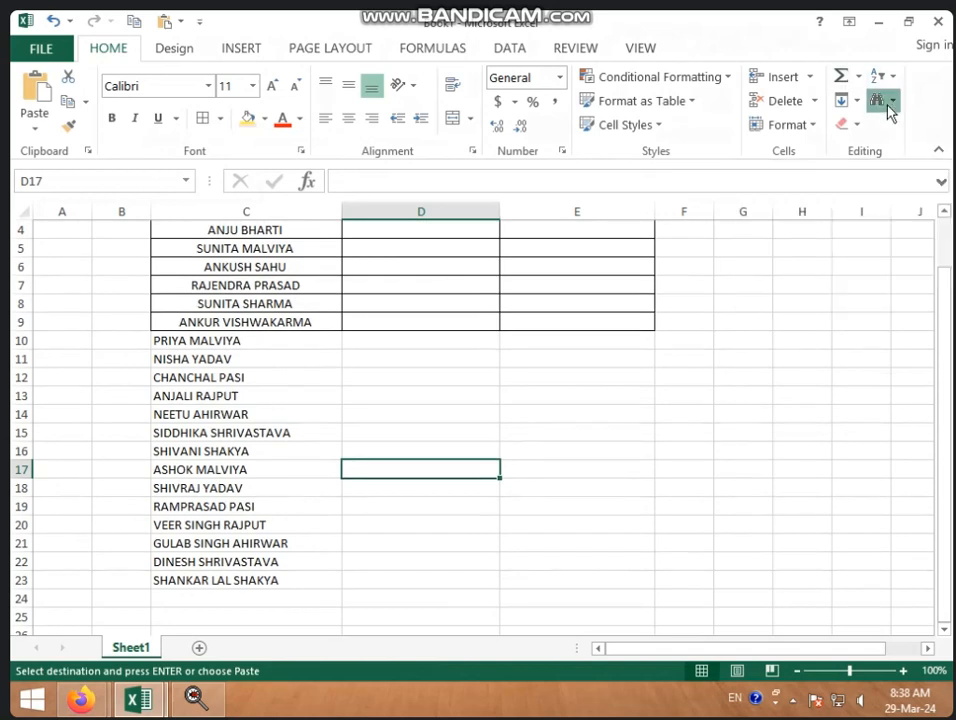
pyautogui.click(887, 105)
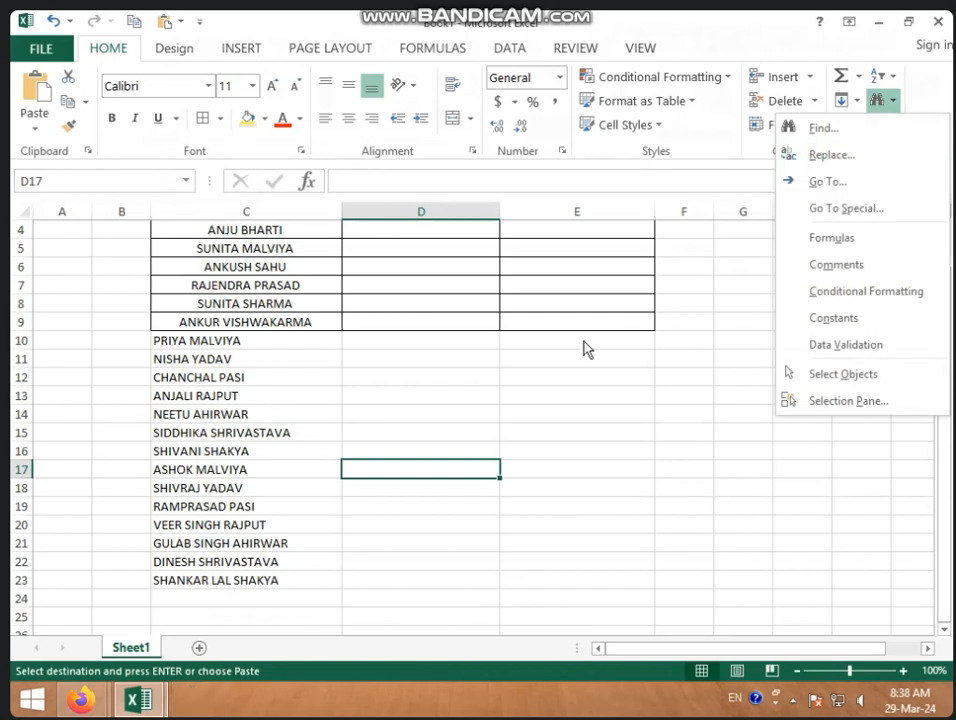
pyautogui.click(331, 295)
pyautogui.click(309, 291)
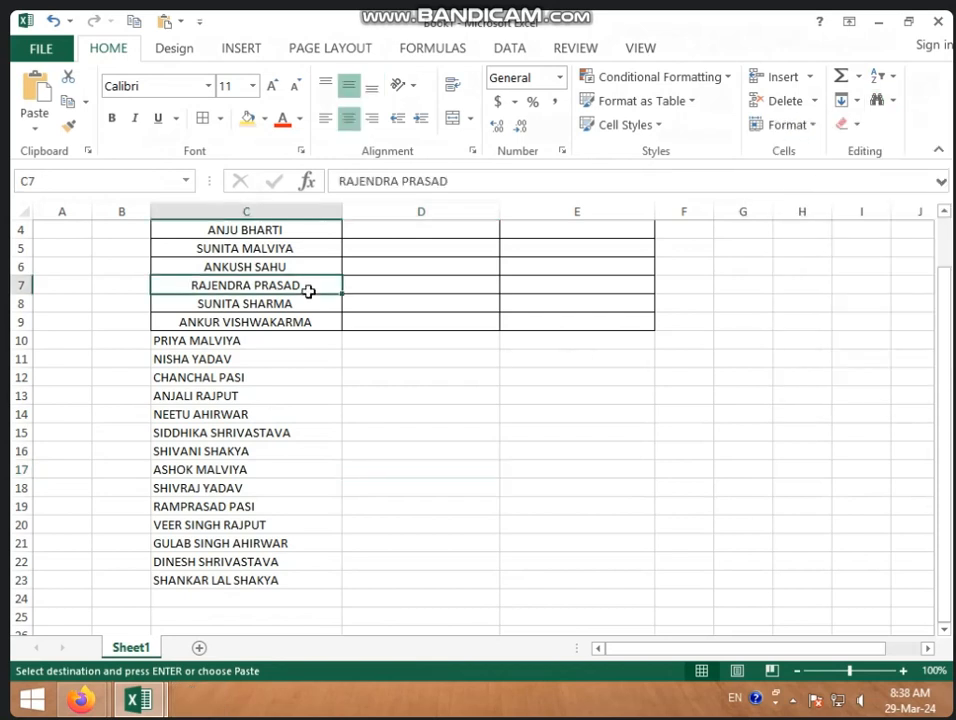
pyautogui.click(68, 125)
pyautogui.moveTo(190, 340)
pyautogui.mouseDown()
pyautogui.moveTo(238, 467)
pyautogui.moveTo(452, 561)
pyautogui.moveTo(540, 578)
pyautogui.mouseUp()
pyautogui.click(675, 473)
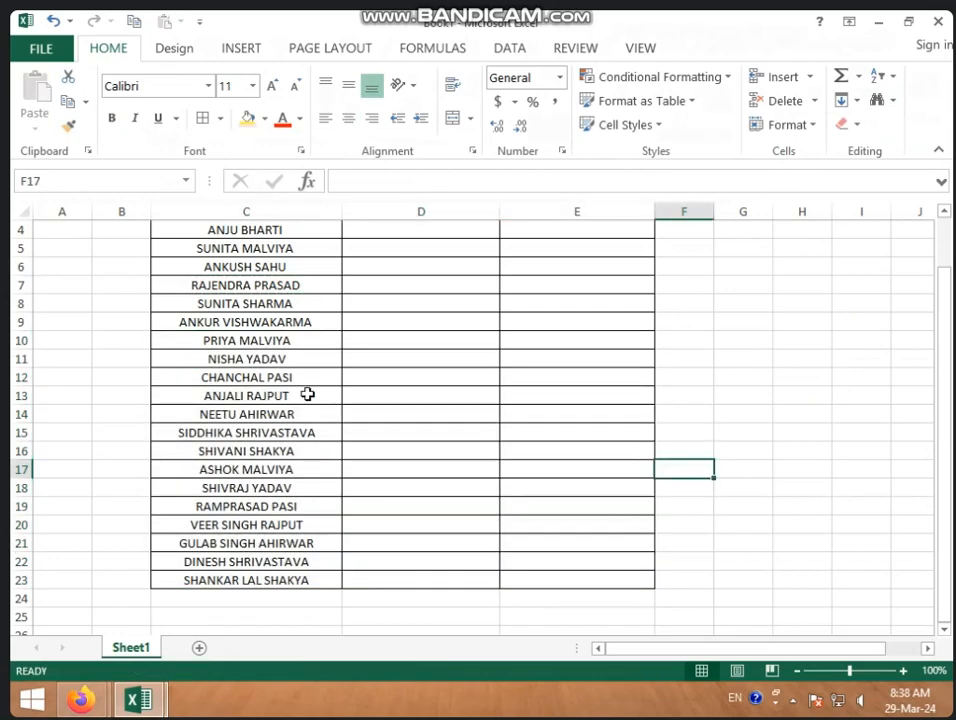
pyautogui.scroll(1, 301, 393)
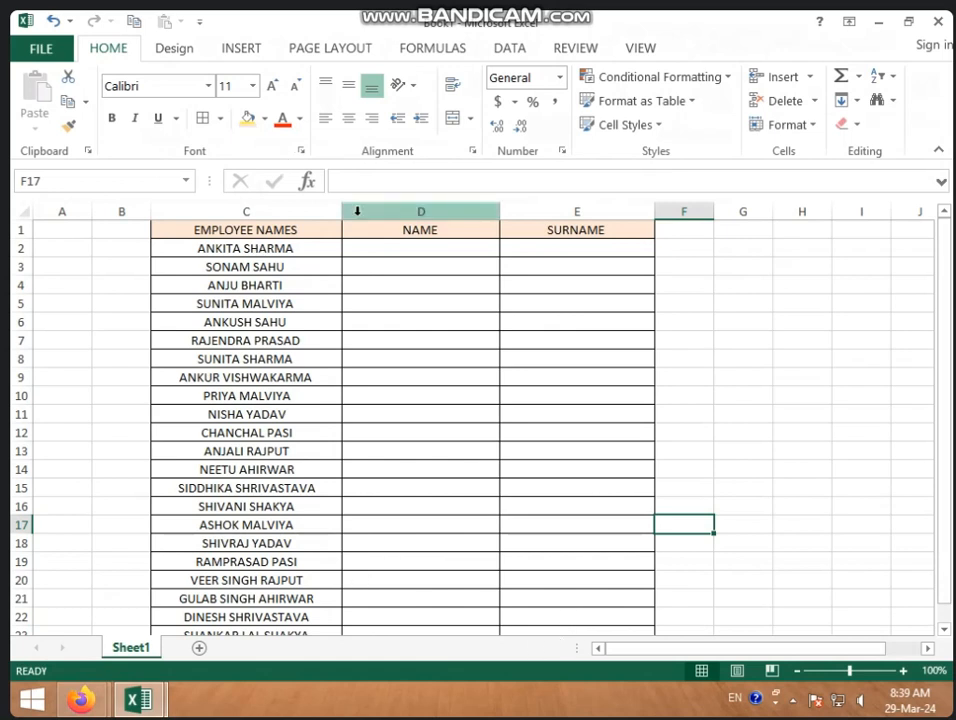
# Step: Type the first employee's first name and surname as examples in D2 and E2
pyautogui.click(380, 252)
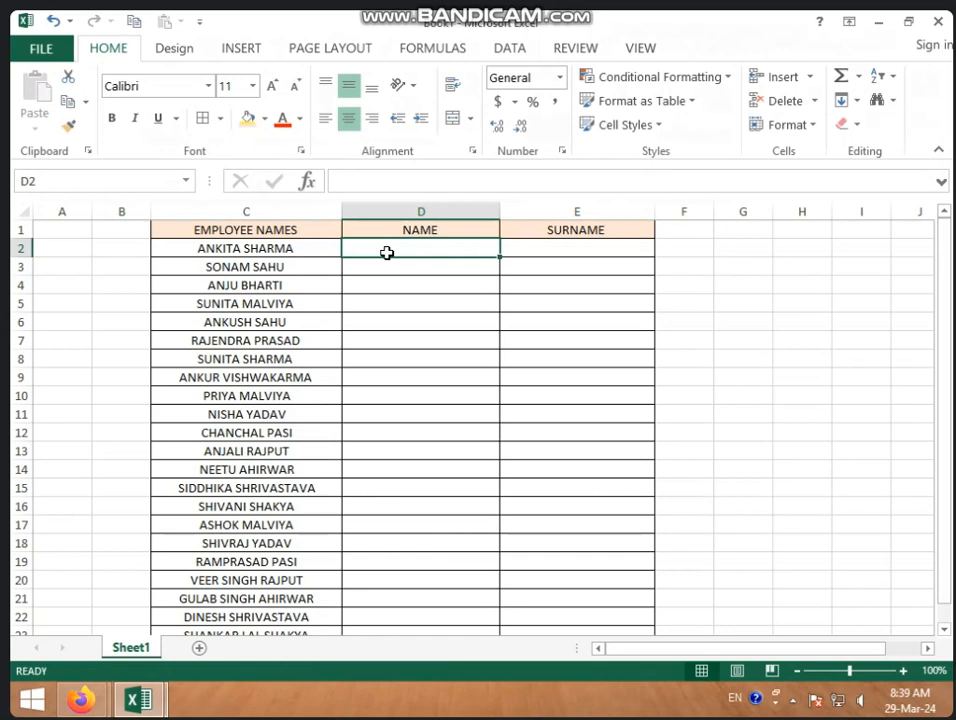
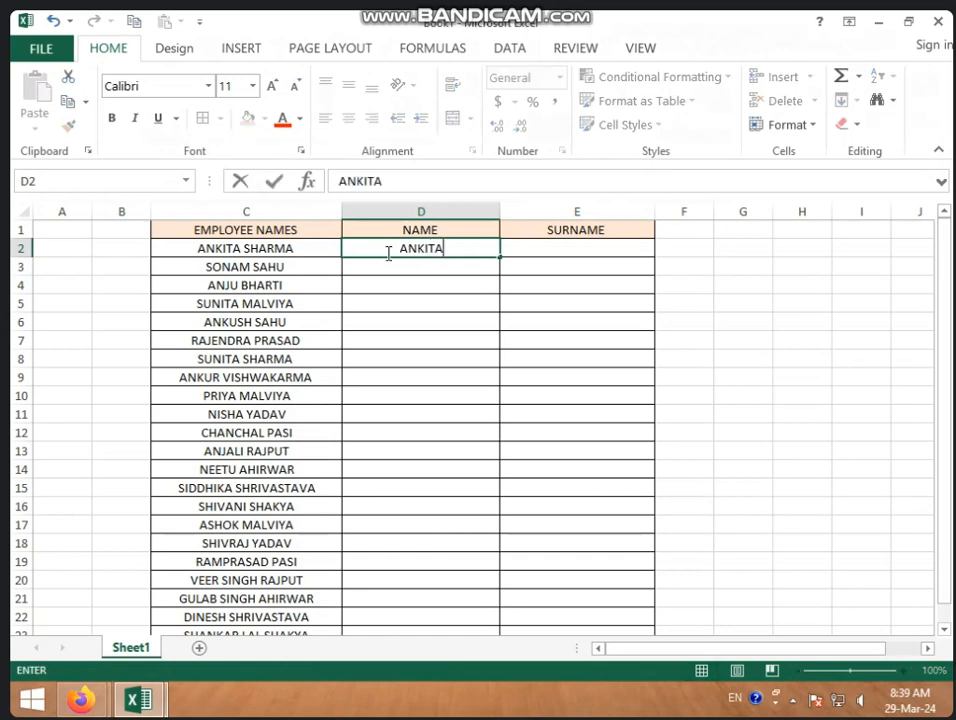
pyautogui.press('Tab')
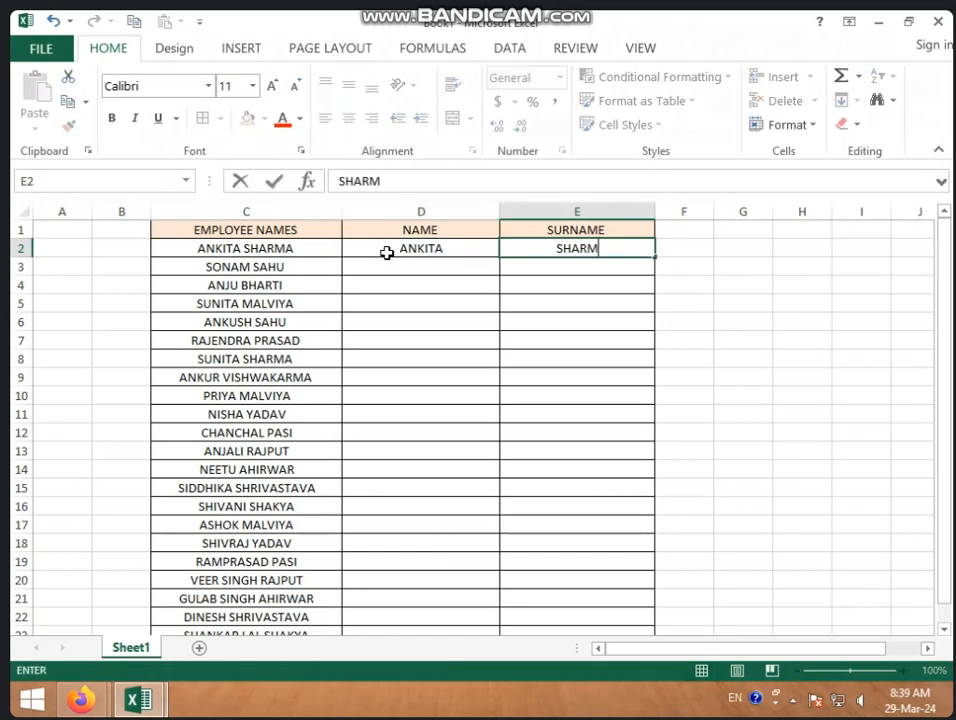
pyautogui.click(388, 250)
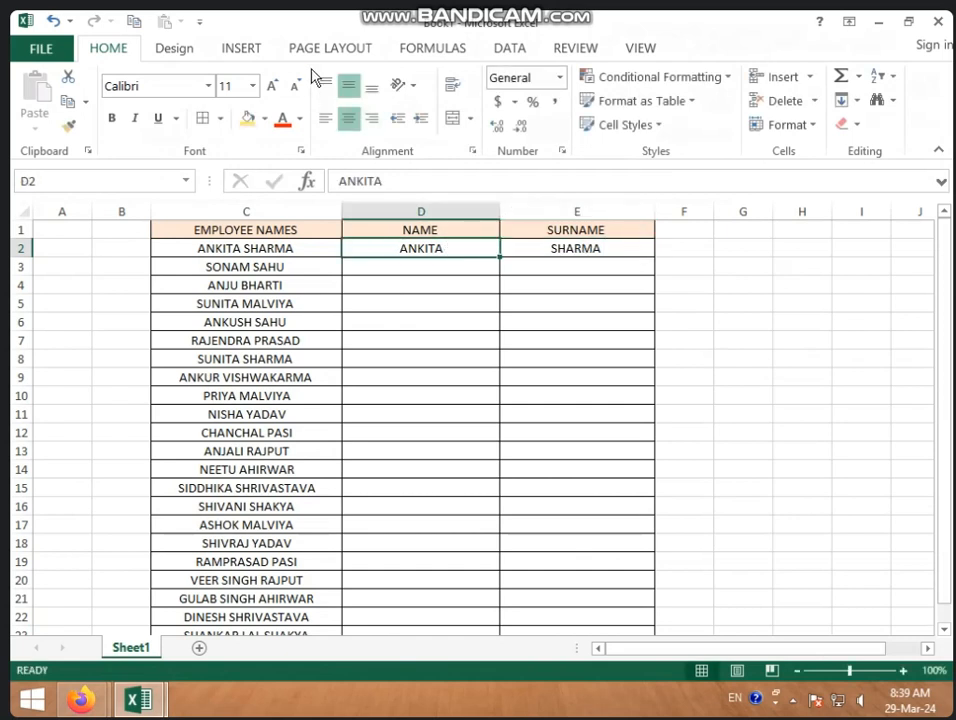
# Step: Flash Fill the NAME column, then the SURNAME column, from those examples
pyautogui.click(507, 52)
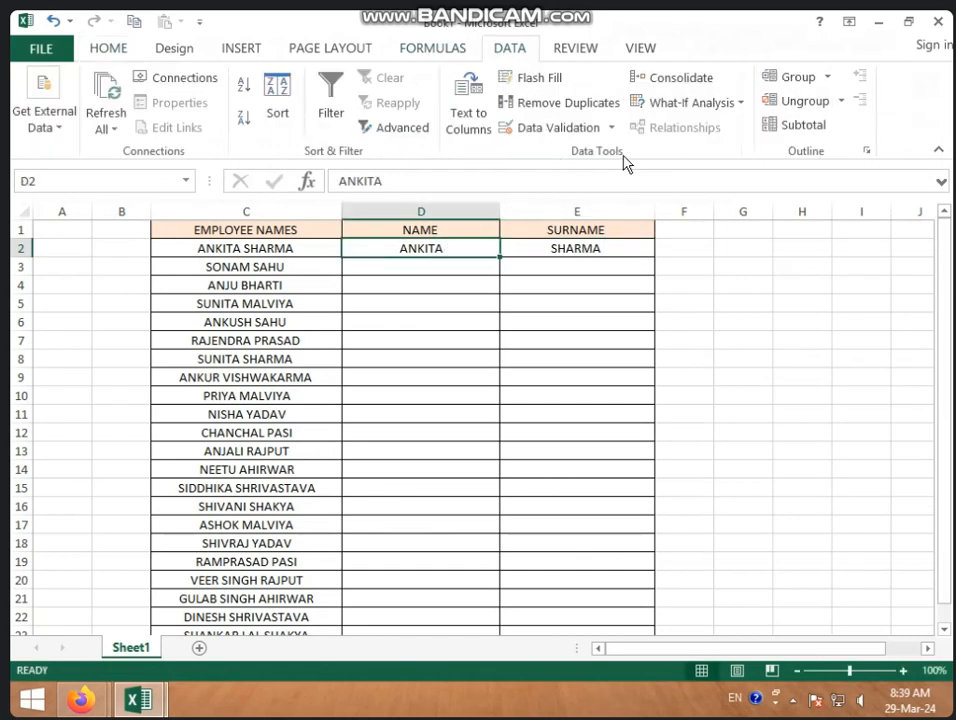
pyautogui.click(548, 84)
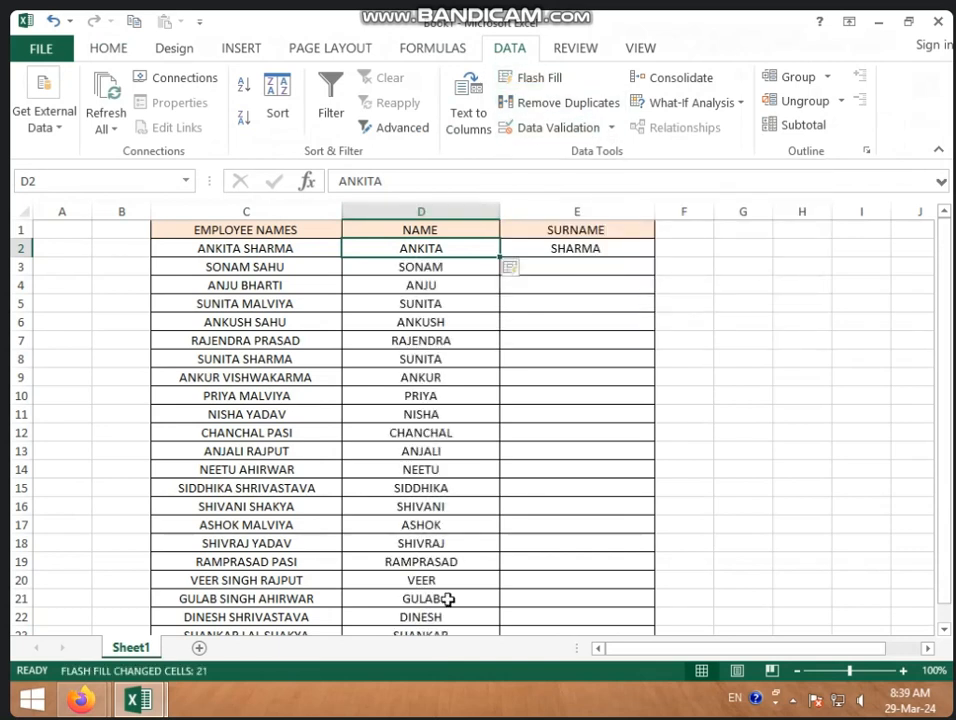
pyautogui.click(520, 248)
pyautogui.click(525, 80)
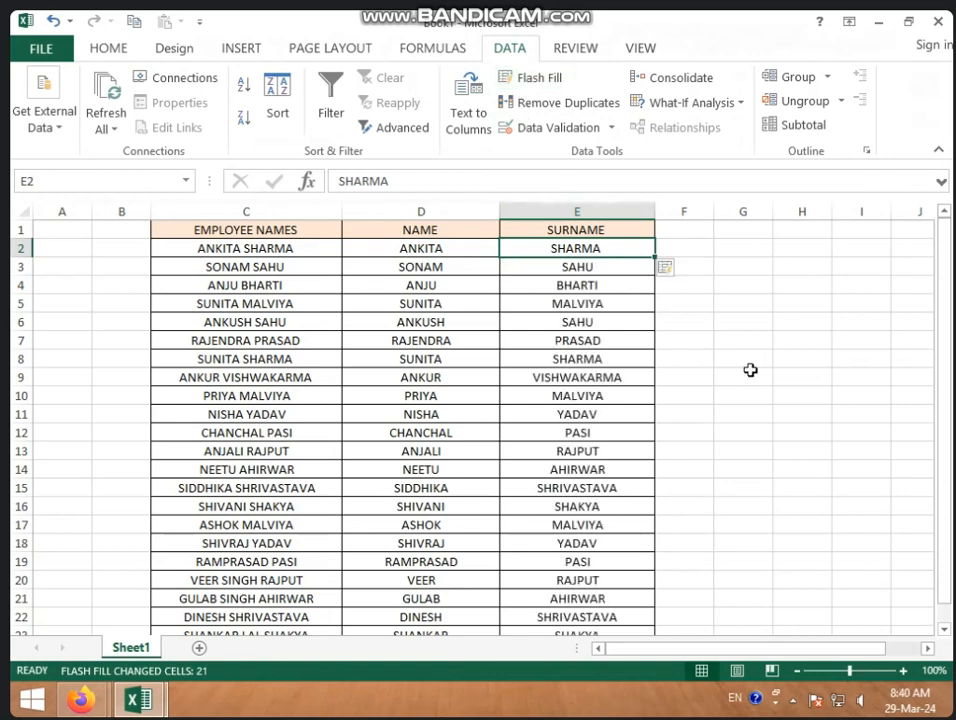
pyautogui.click(863, 396)
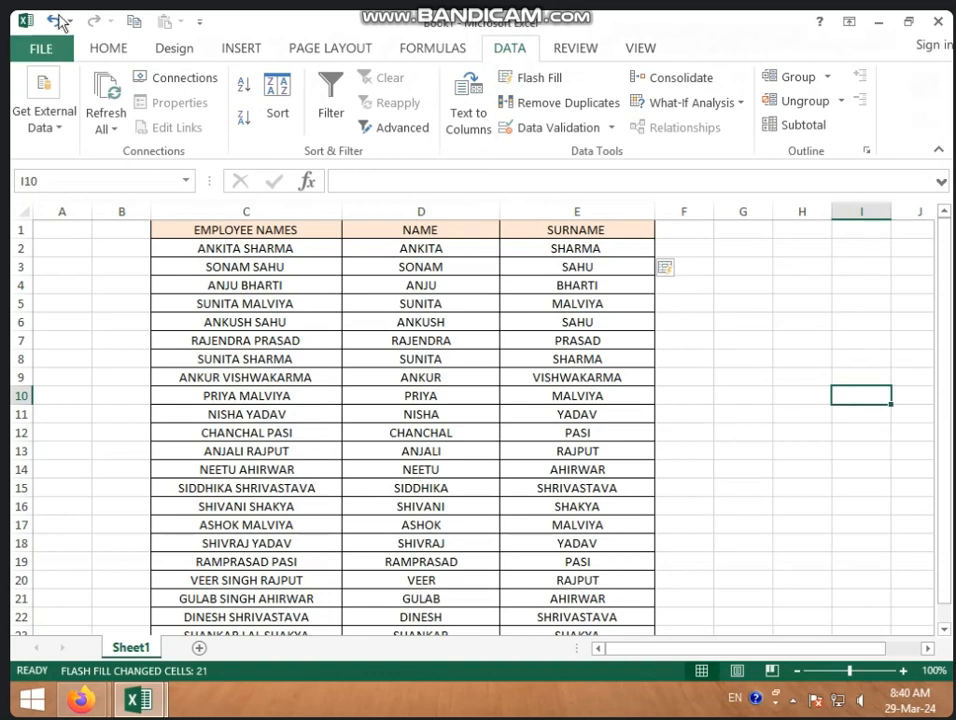
pyautogui.click(102, 48)
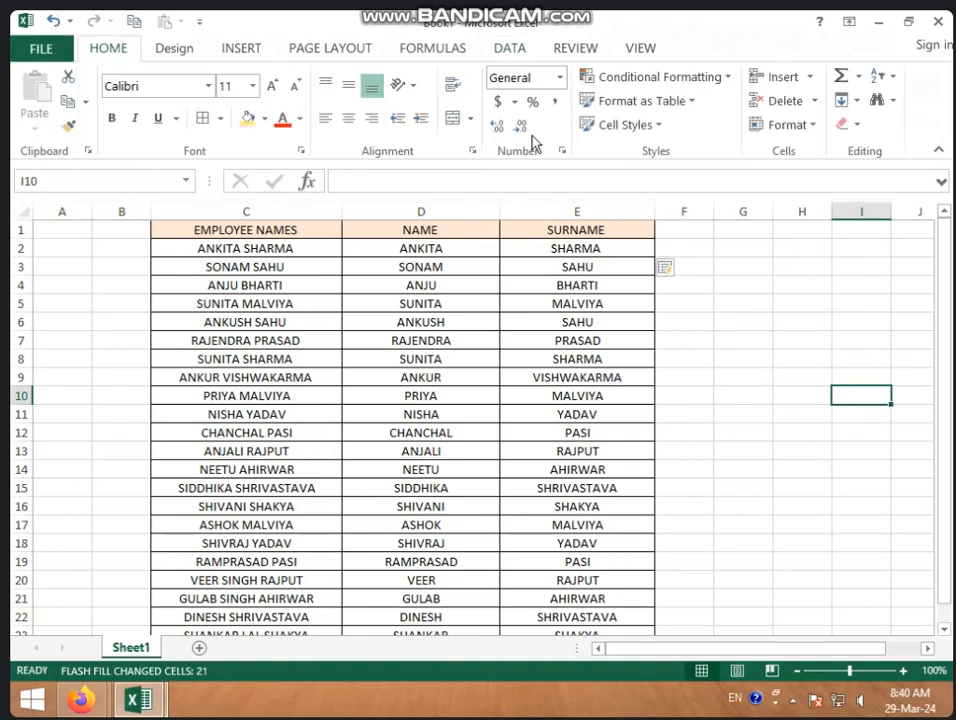
pyautogui.click(856, 102)
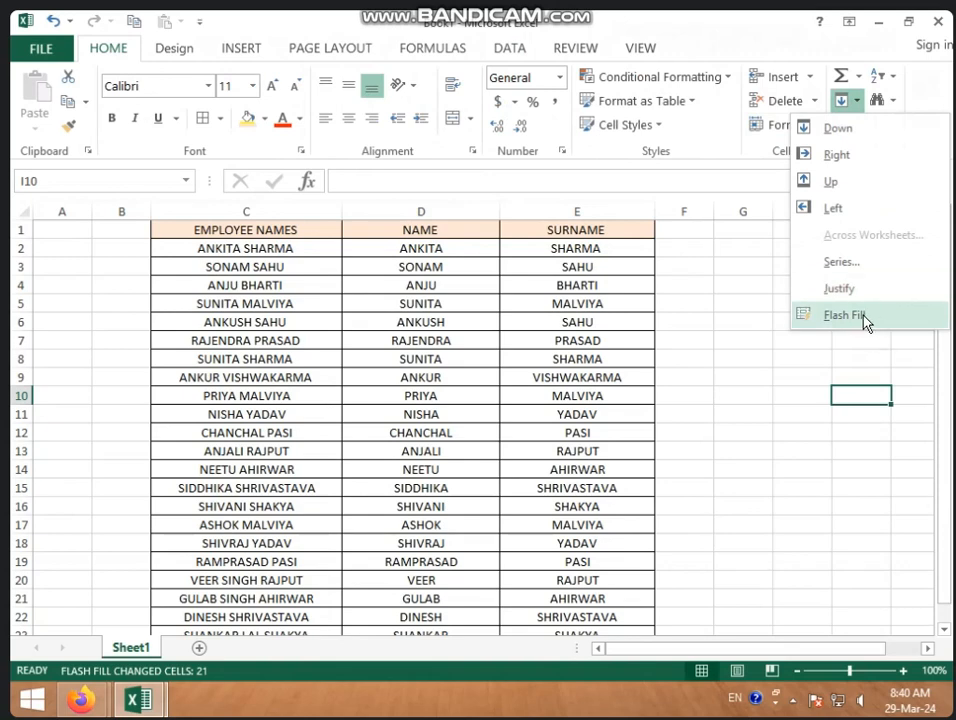
pyautogui.click(806, 385)
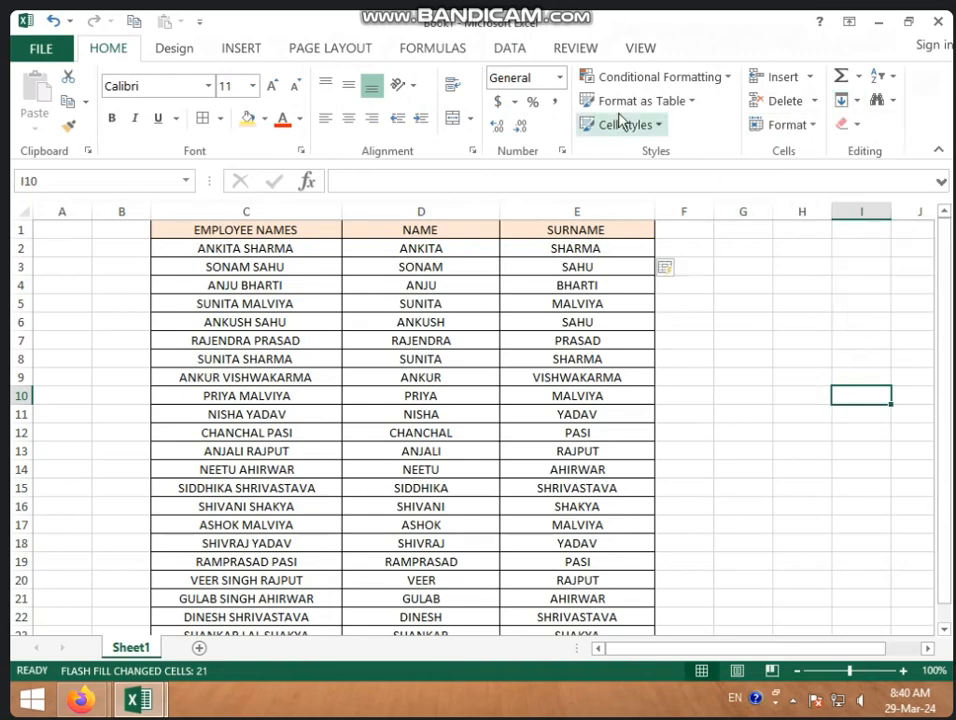
pyautogui.click(533, 48)
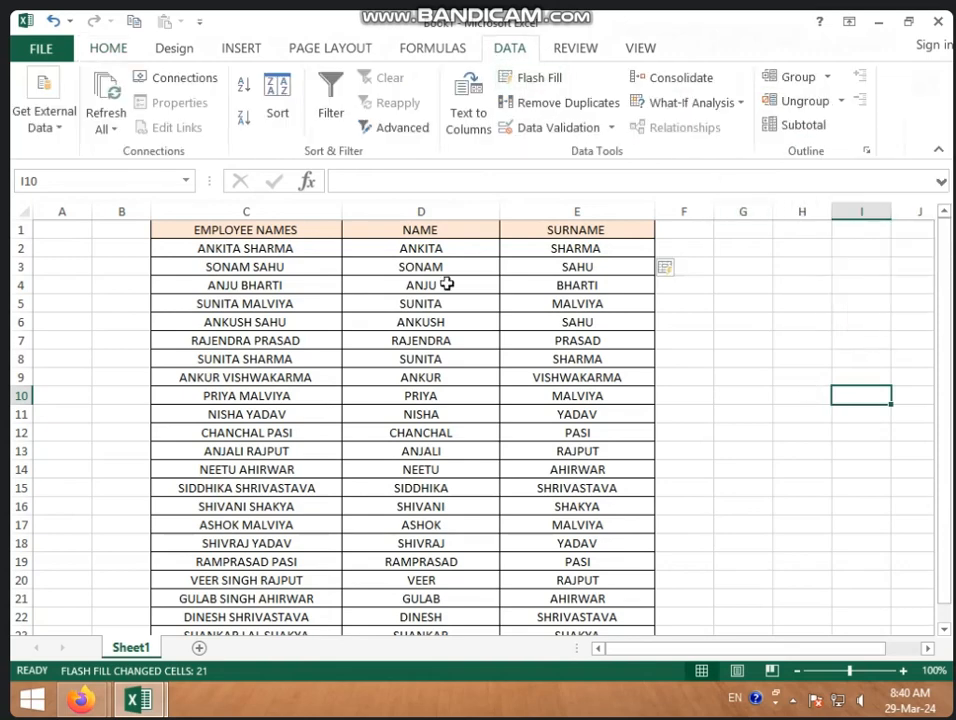
pyautogui.click(427, 251)
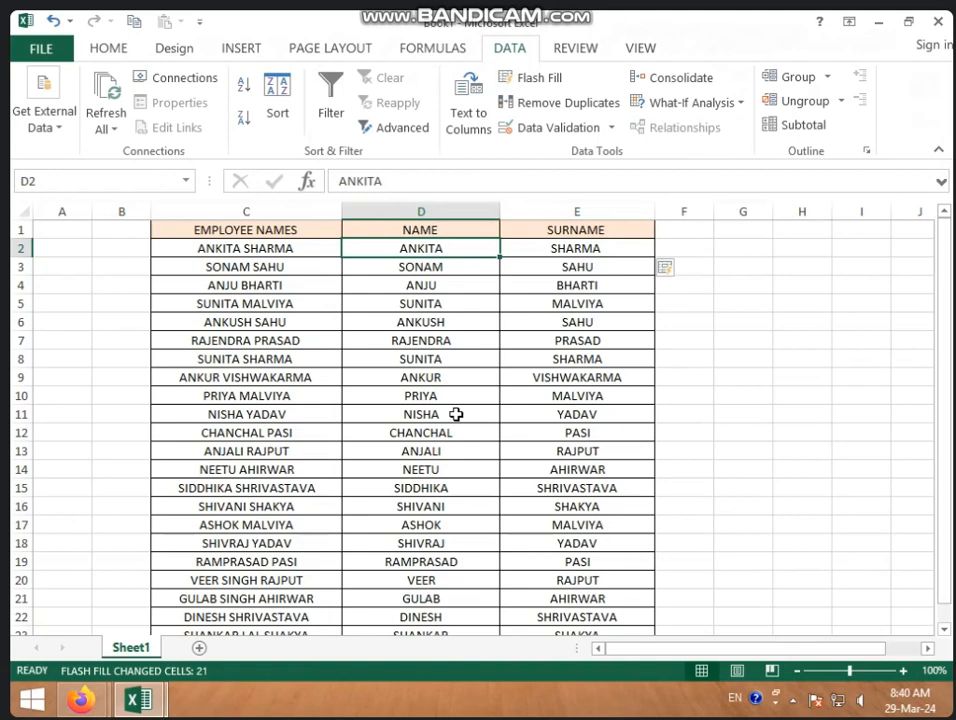
pyautogui.scroll(-3, 456, 414)
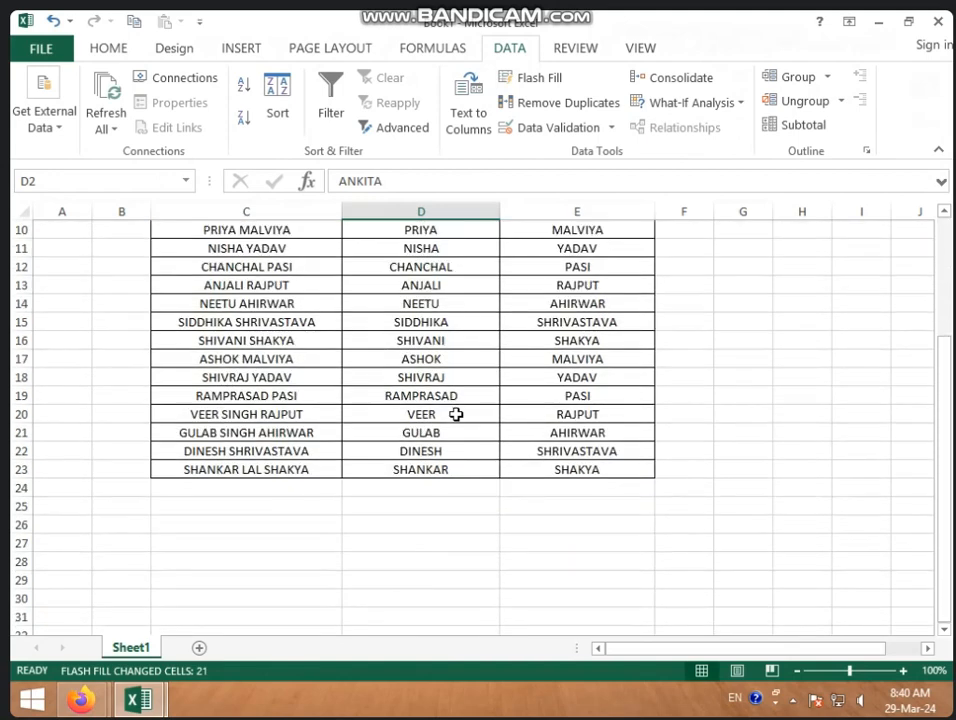
pyautogui.scroll(3, 456, 414)
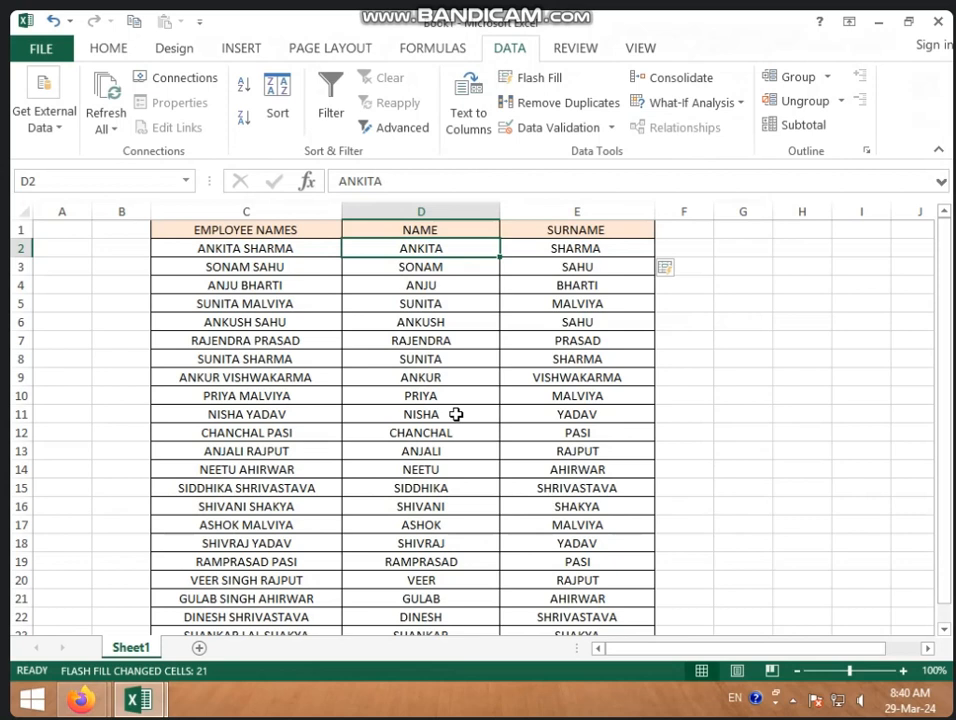
pyautogui.click(478, 414)
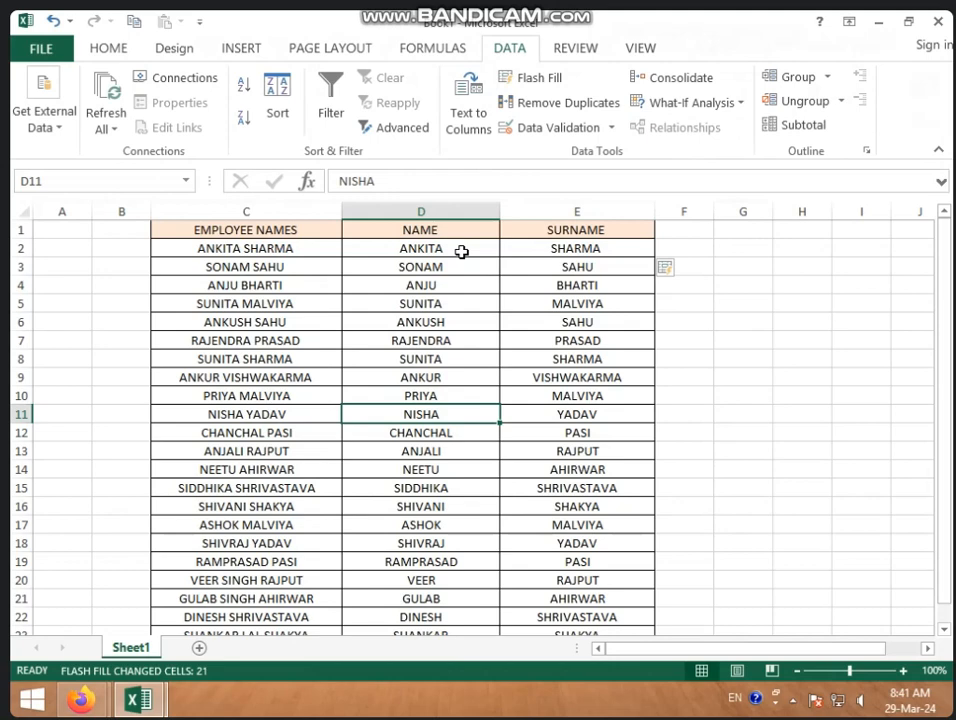
# Step: Clear the split first names and surnames from D2:E23
pyautogui.moveTo(461, 252); pyautogui.dragTo(593, 673)
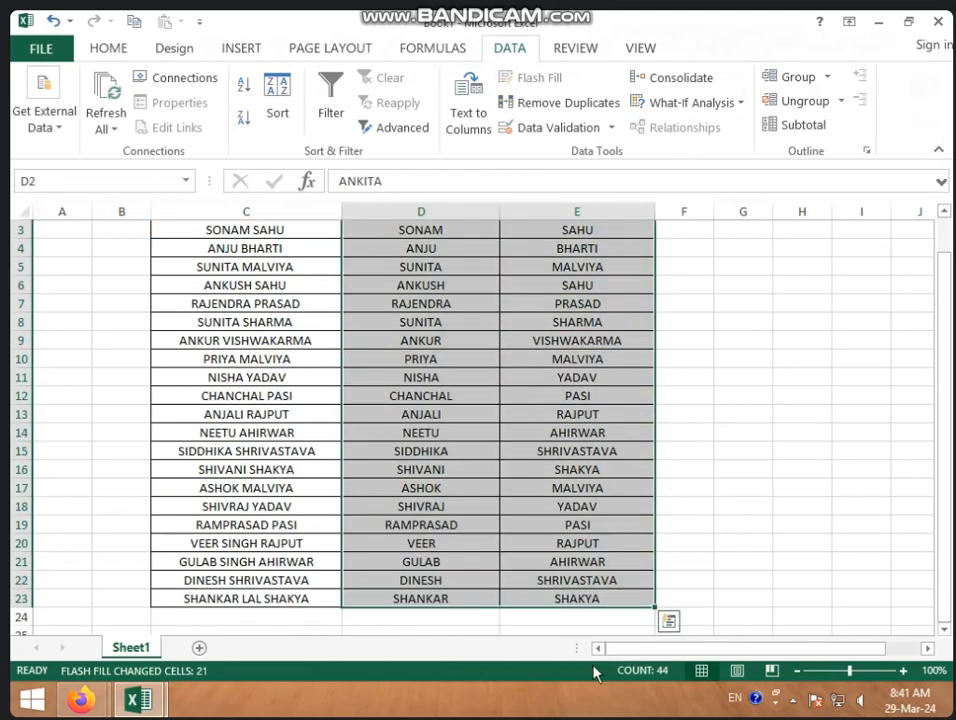
pyautogui.press('Delete')
pyautogui.scroll(1, 606, 644)
pyautogui.click(753, 468)
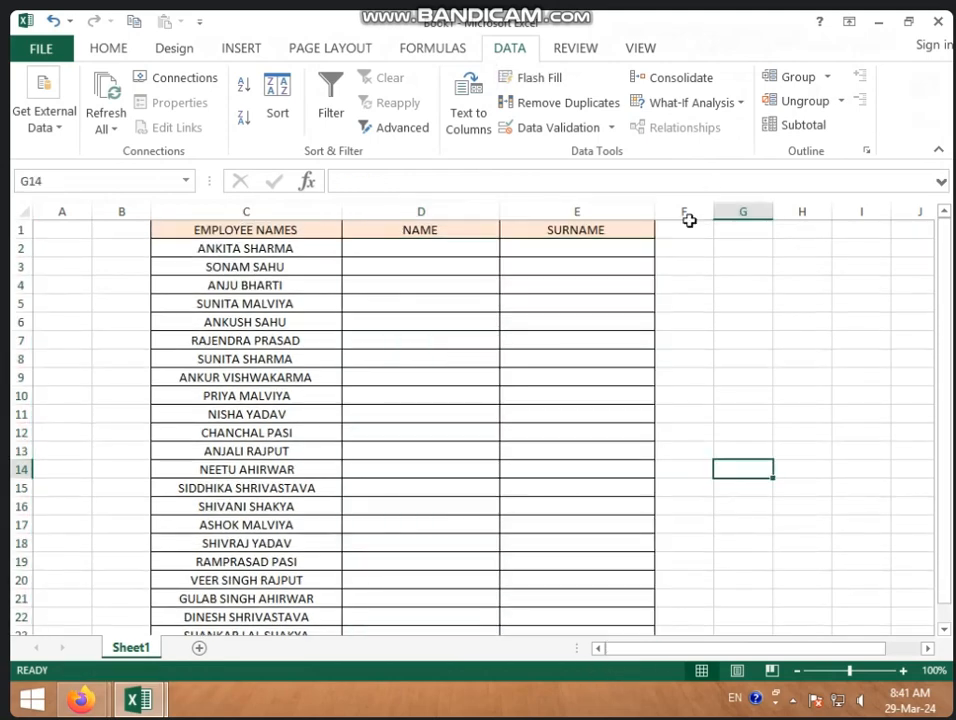
# Step: Append age and city to the first two names: 18 DELHI in C2, 21 BHOPAL in C3
pyautogui.click(309, 247)
pyautogui.doubleClick(310, 248)
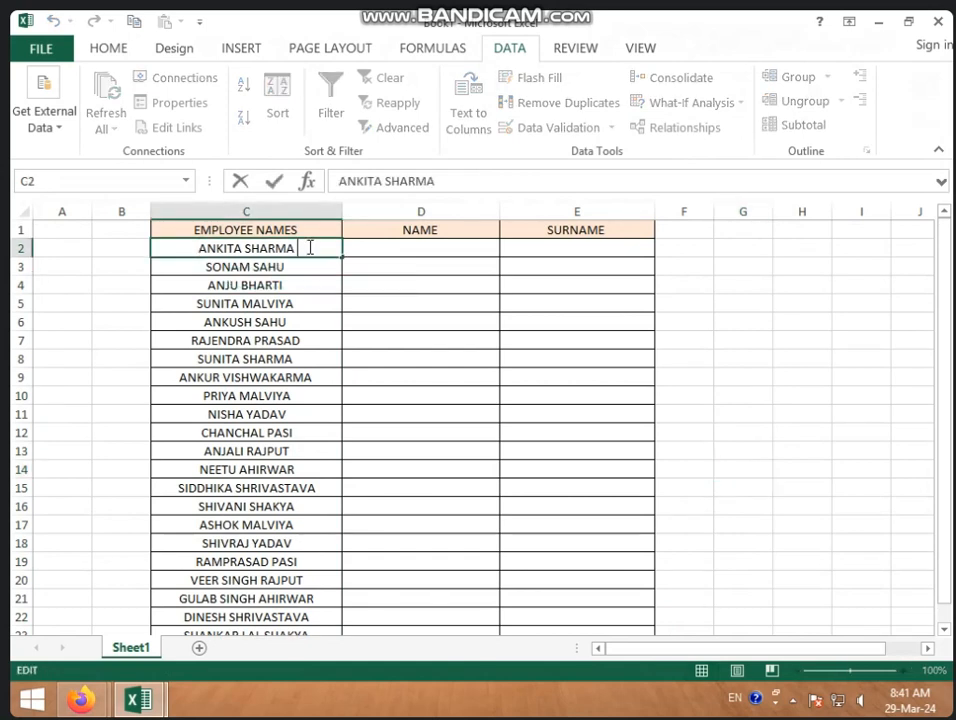
pyautogui.write('1')
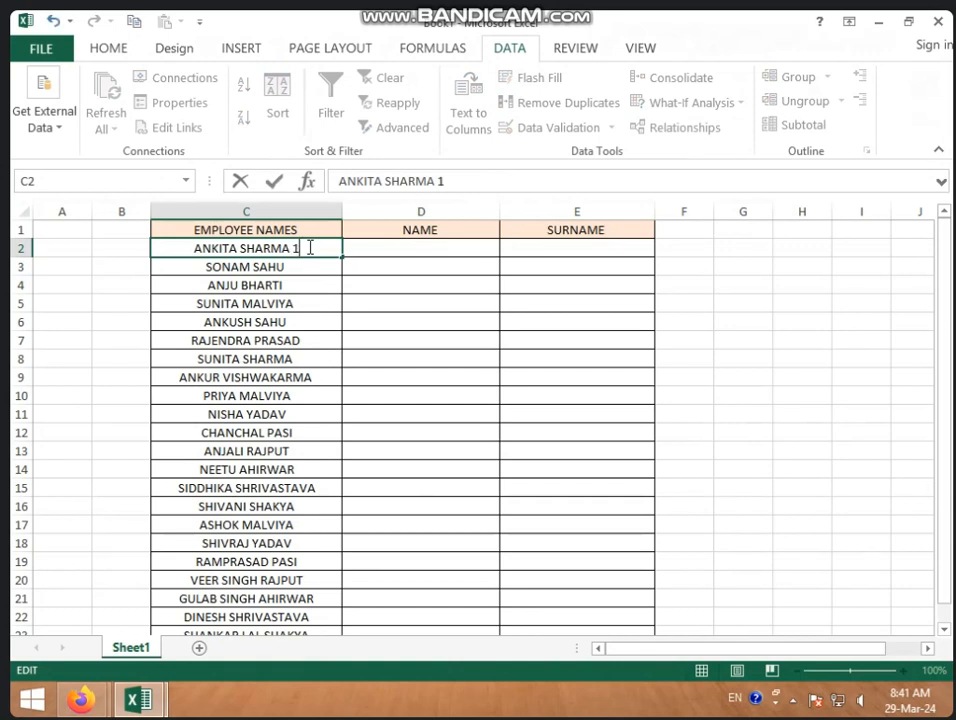
pyautogui.write('8 DELHI')
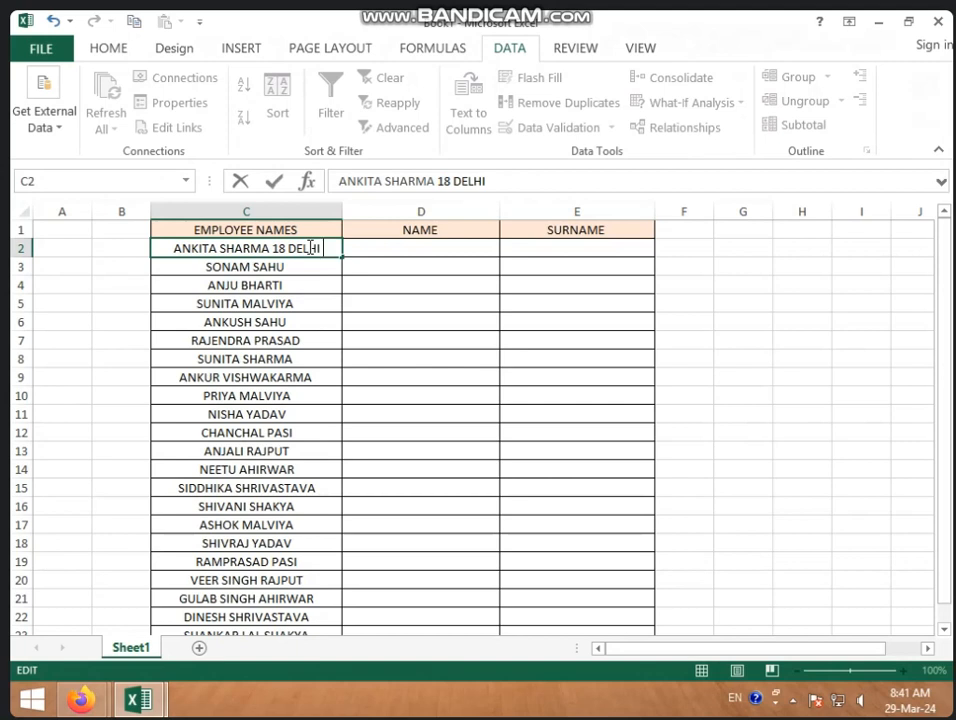
pyautogui.click(376, 241)
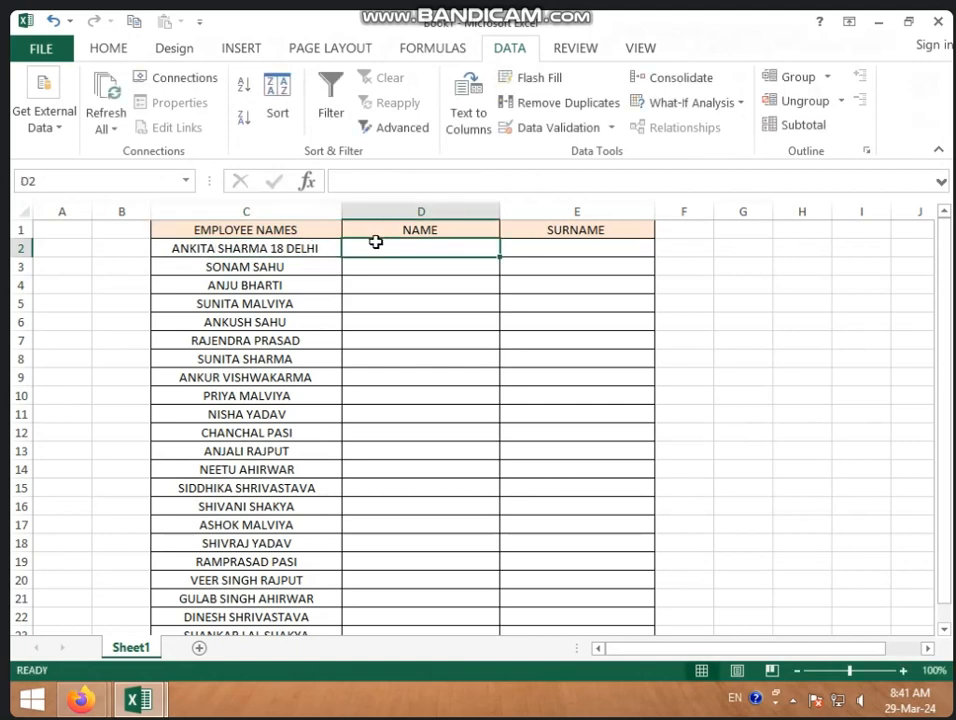
pyautogui.click(302, 264)
pyautogui.doubleClick(302, 264)
pyautogui.write('2')
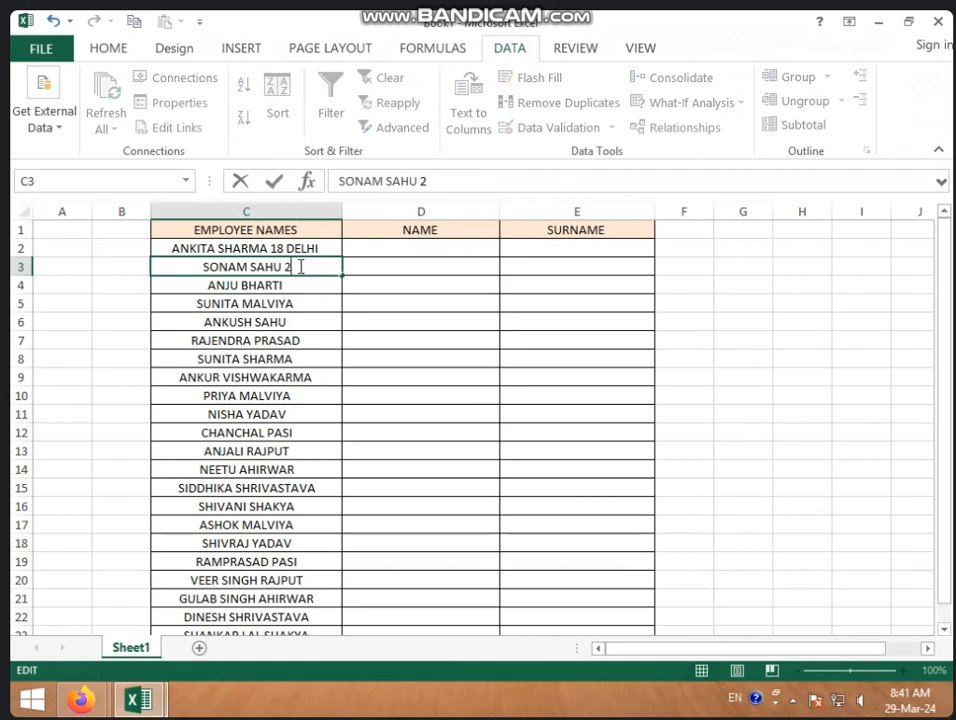
pyautogui.write('1 BH')
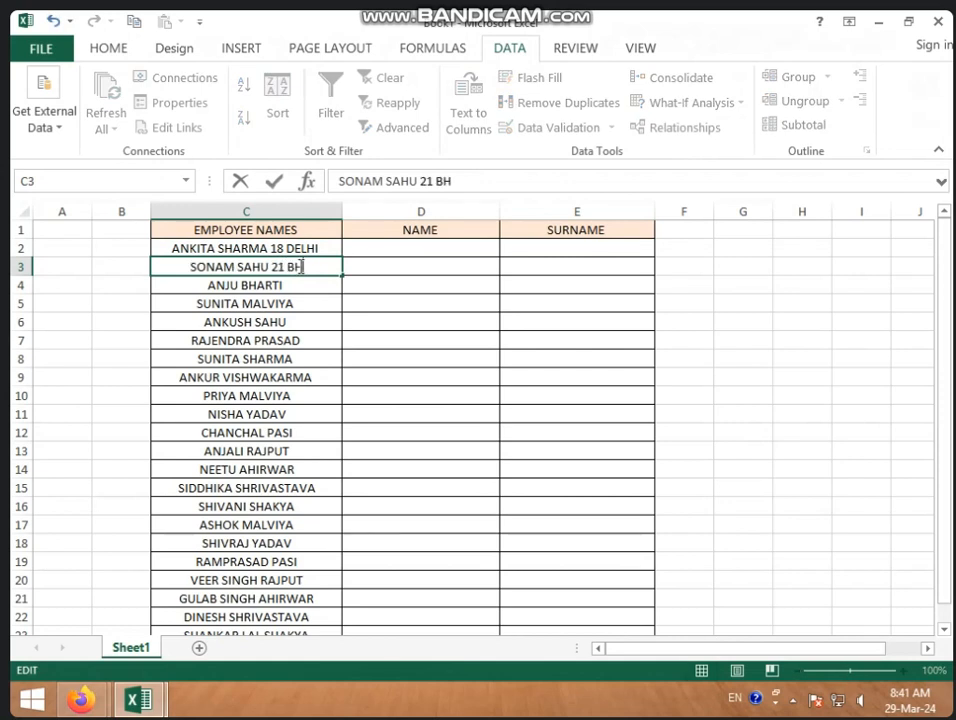
pyautogui.write('OPAL')
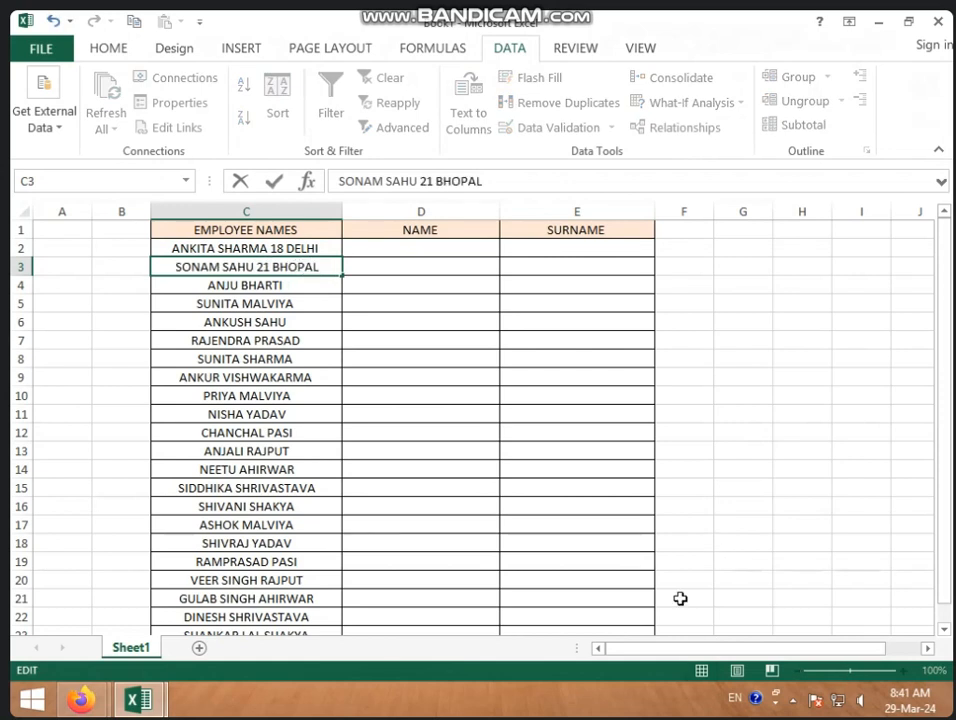
pyautogui.click(455, 250)
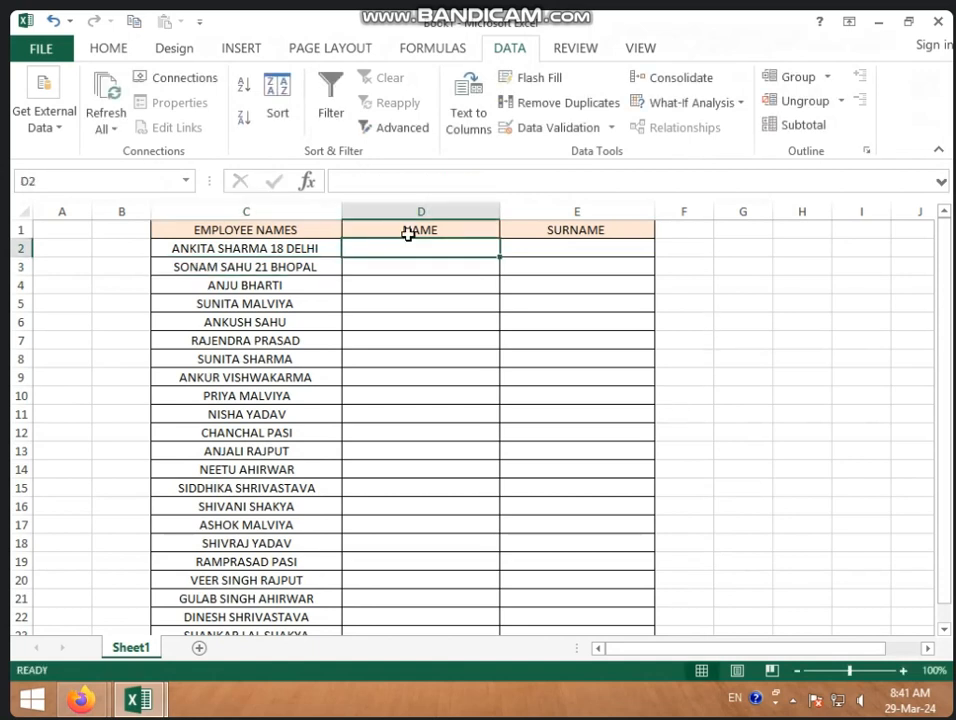
pyautogui.click(732, 243)
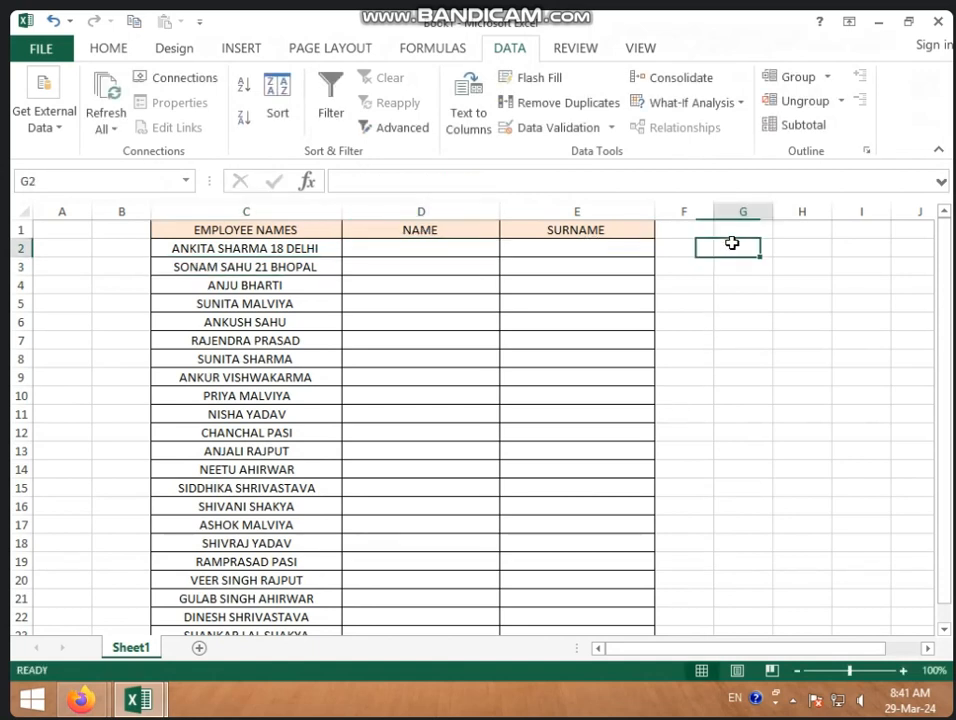
# Step: Add AGE and CITY headers in F1 and G1
pyautogui.click(691, 226)
pyautogui.write('AGE')
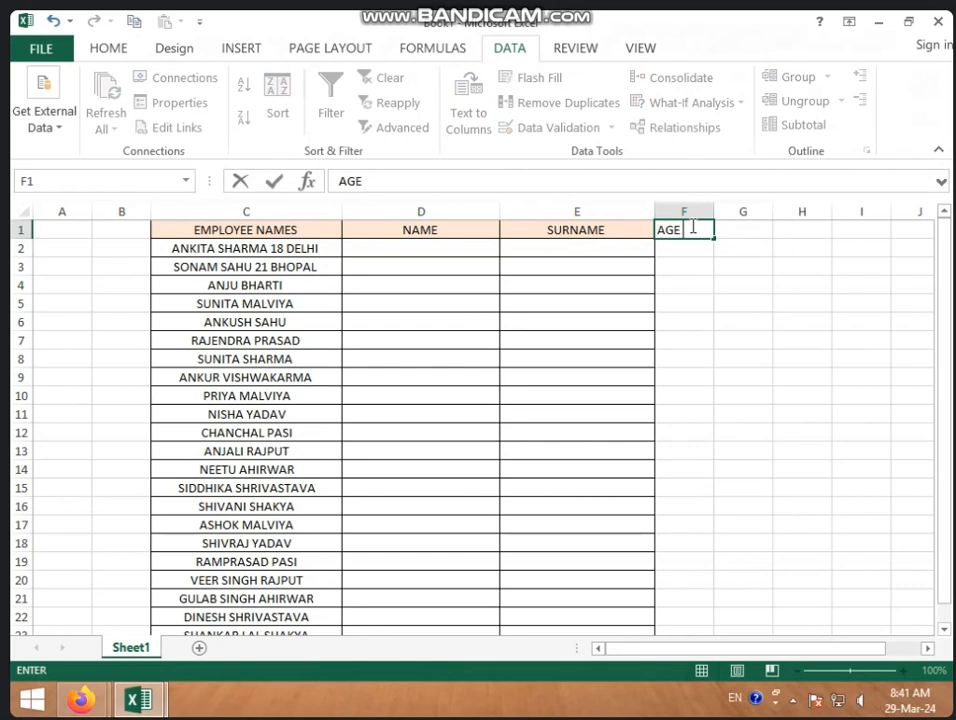
pyautogui.hotkey('ctrl', 'Return')
pyautogui.press('Tab')
pyautogui.write('CITY')
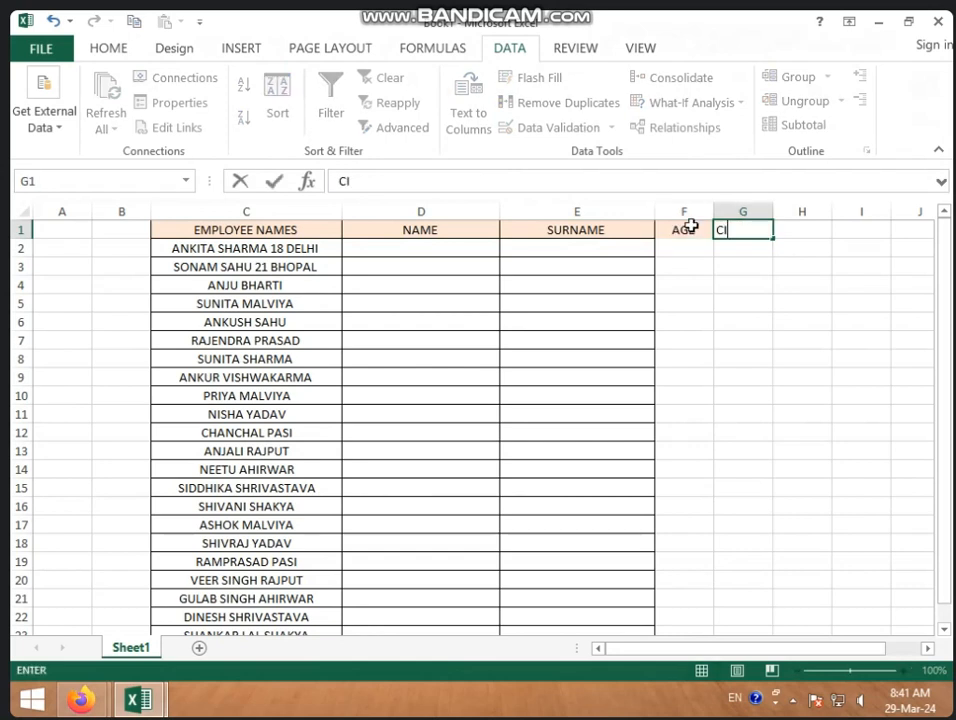
pyautogui.click(487, 242)
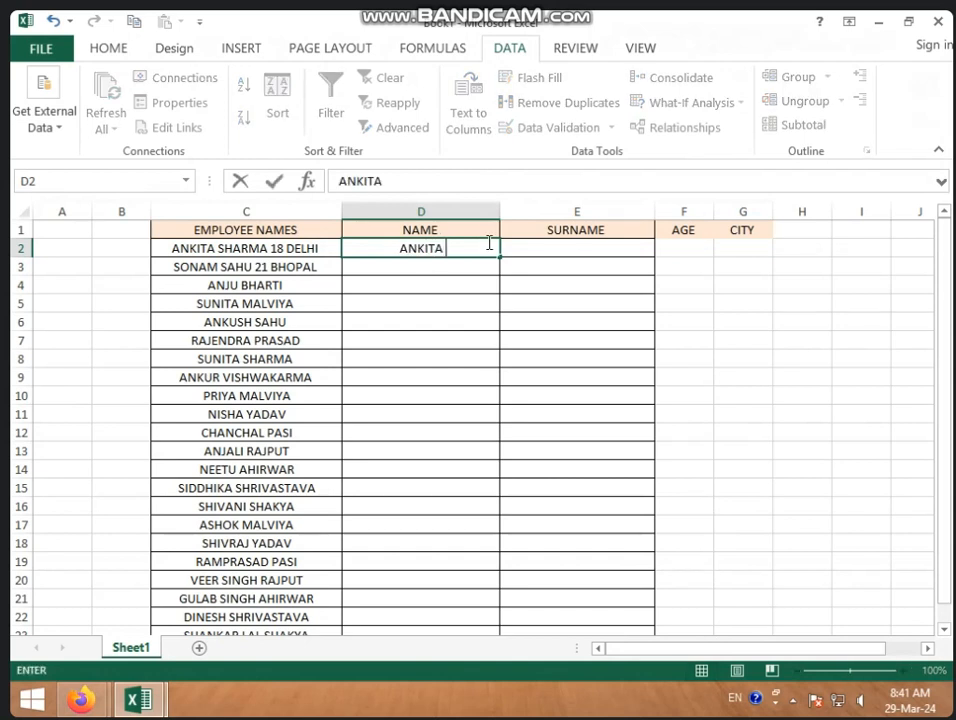
# Step: Enter the first employee's first name, surname, age 18 and city DELHI across D2:G2
pyautogui.press('Tab')
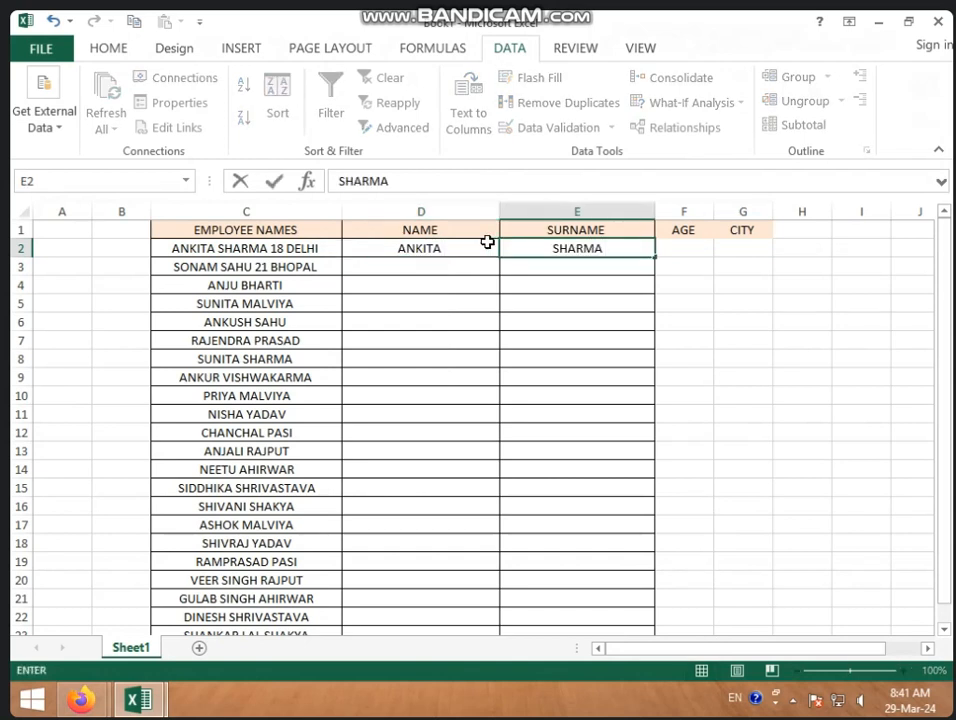
pyautogui.press('Tab')
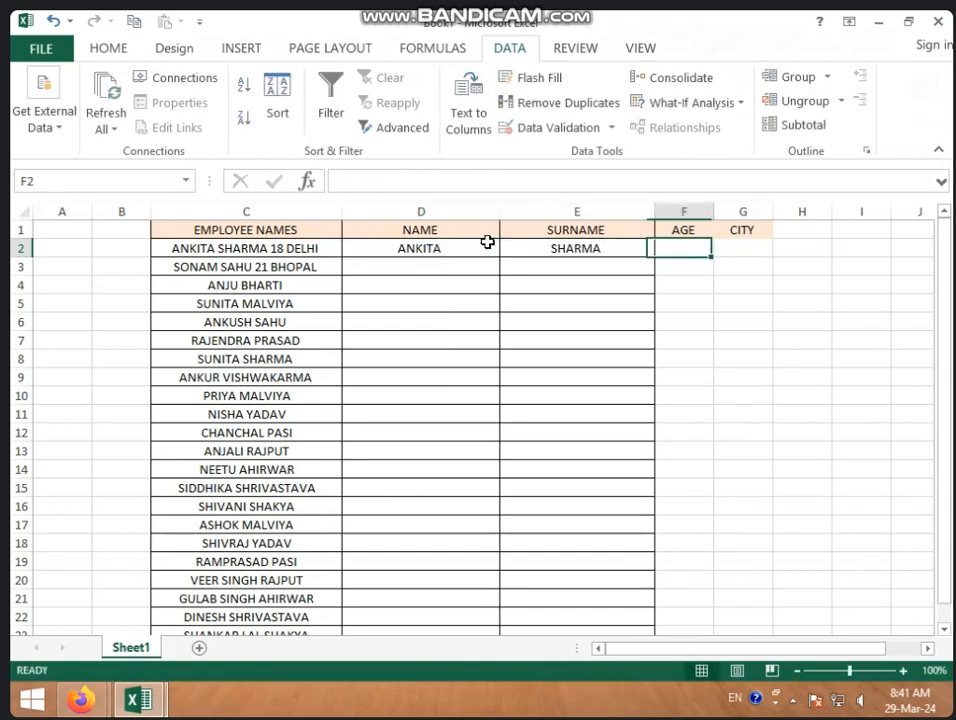
pyautogui.write('18')
pyautogui.press('Tab')
pyautogui.write('DELHI')
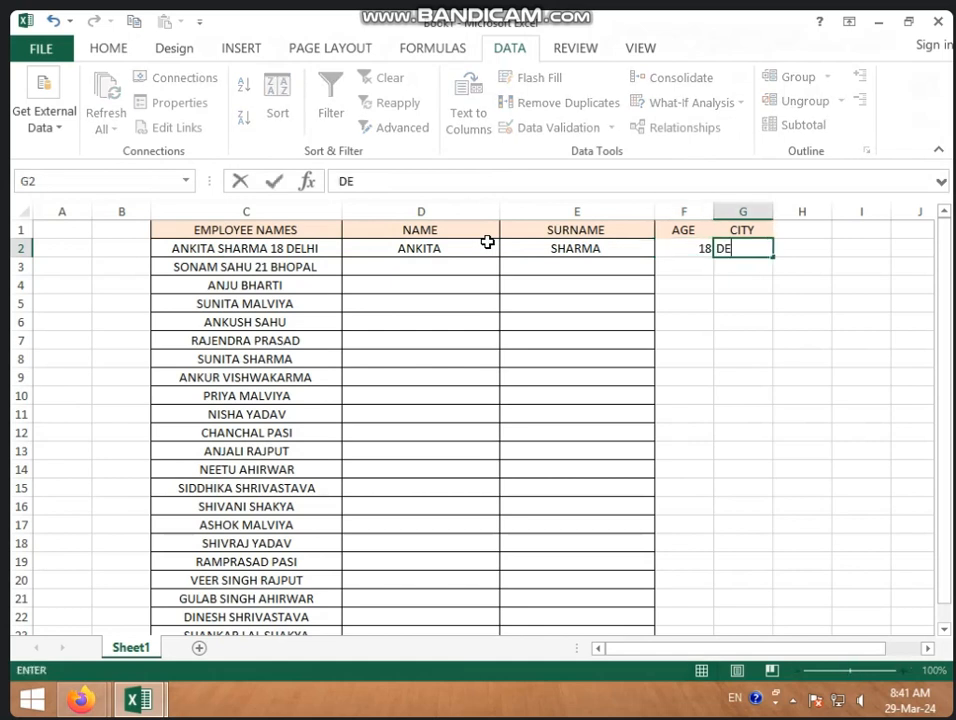
pyautogui.click(427, 249)
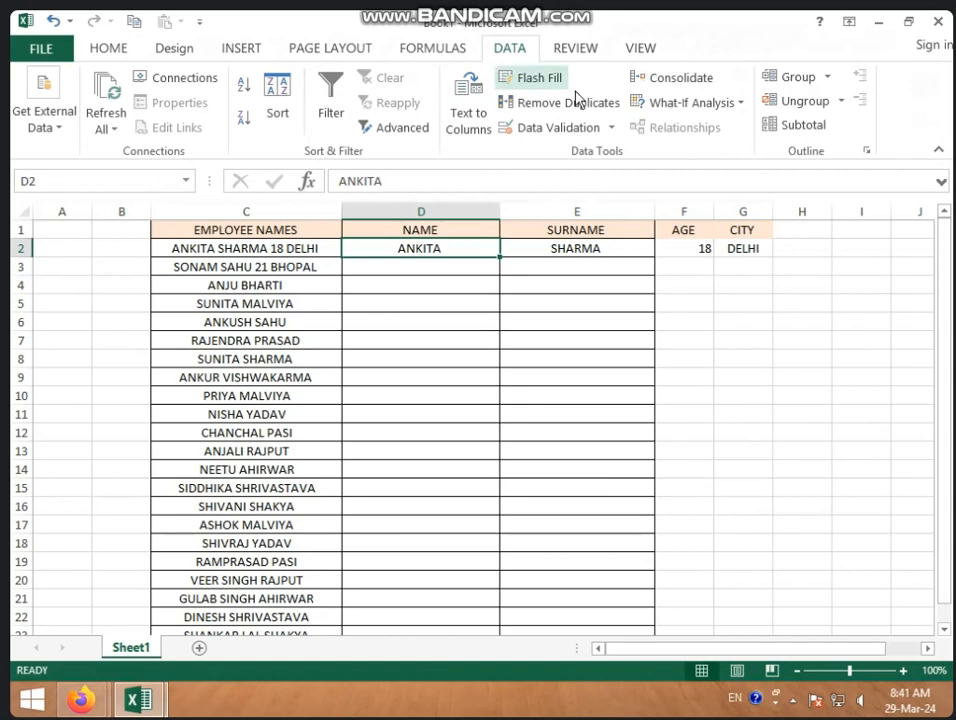
# Step: Flash Fill the NAME, SURNAME, AGE and CITY columns in turn from their row-2 examples
pyautogui.click(533, 84)
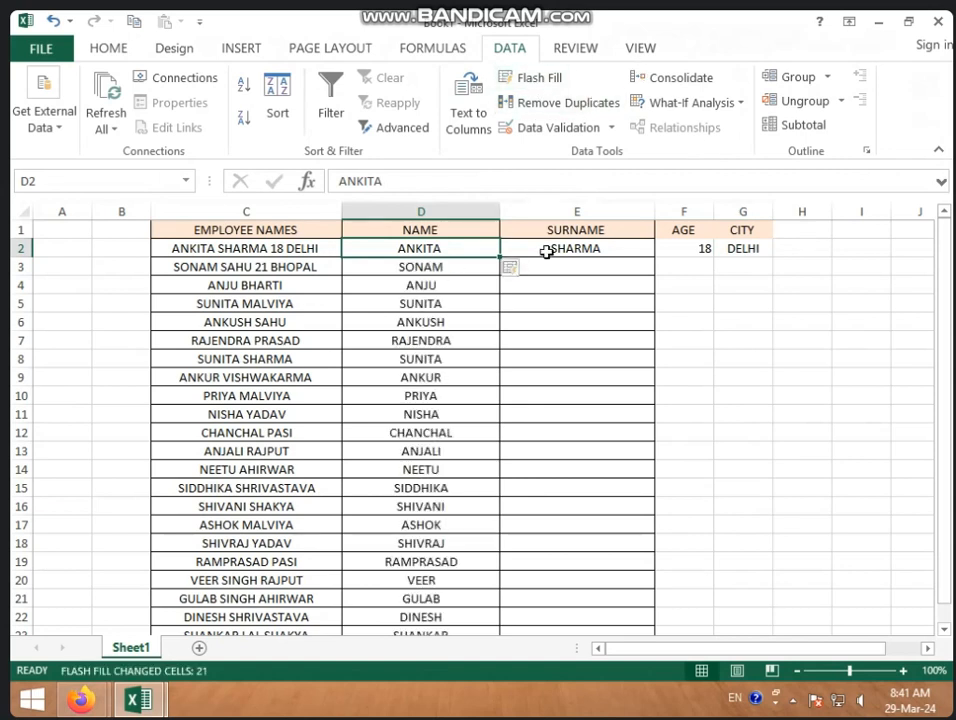
pyautogui.click(548, 249)
pyautogui.click(552, 84)
pyautogui.click(686, 248)
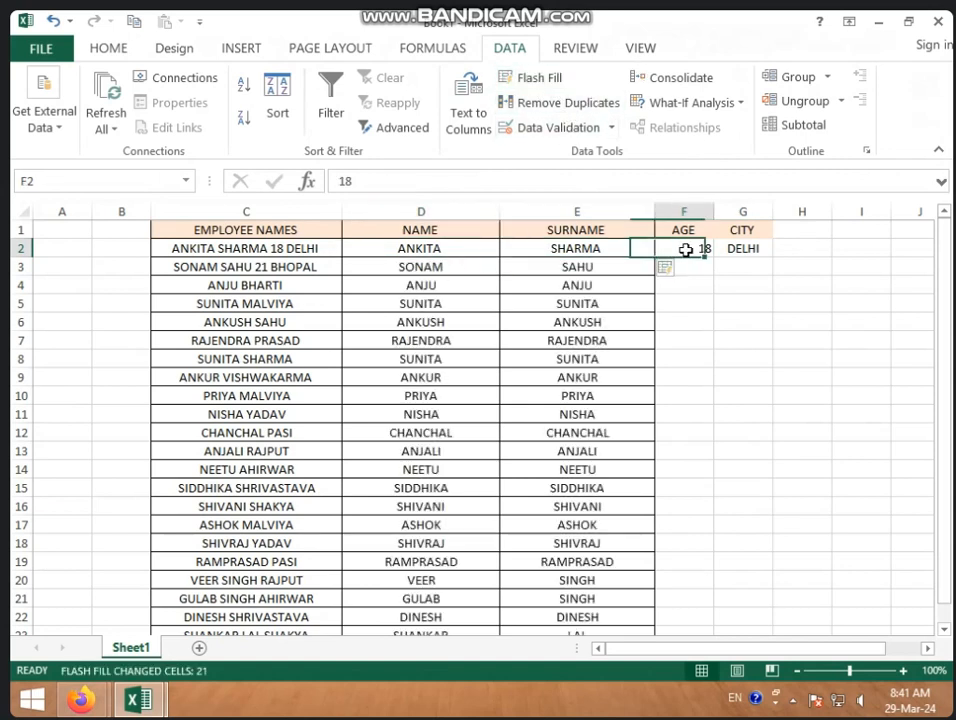
pyautogui.click(540, 80)
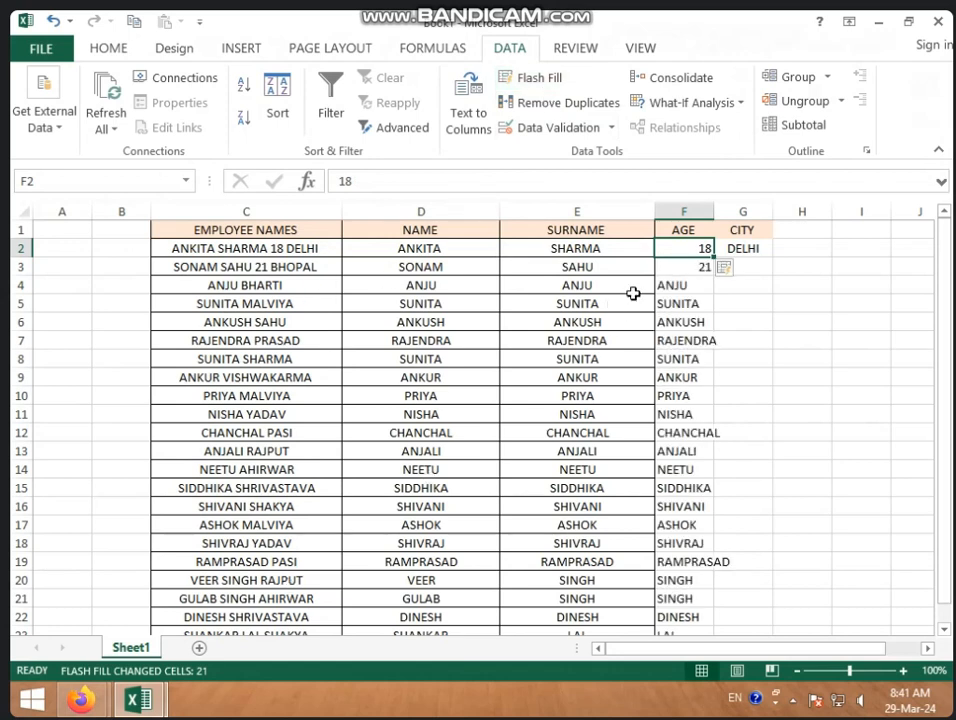
pyautogui.click(265, 266)
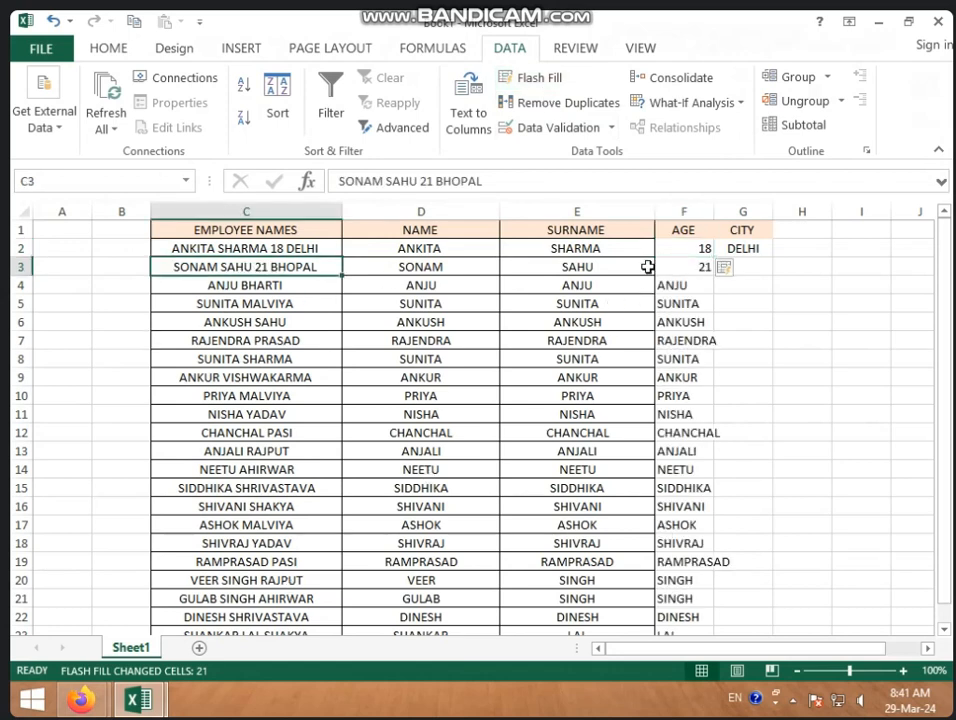
pyautogui.click(702, 264)
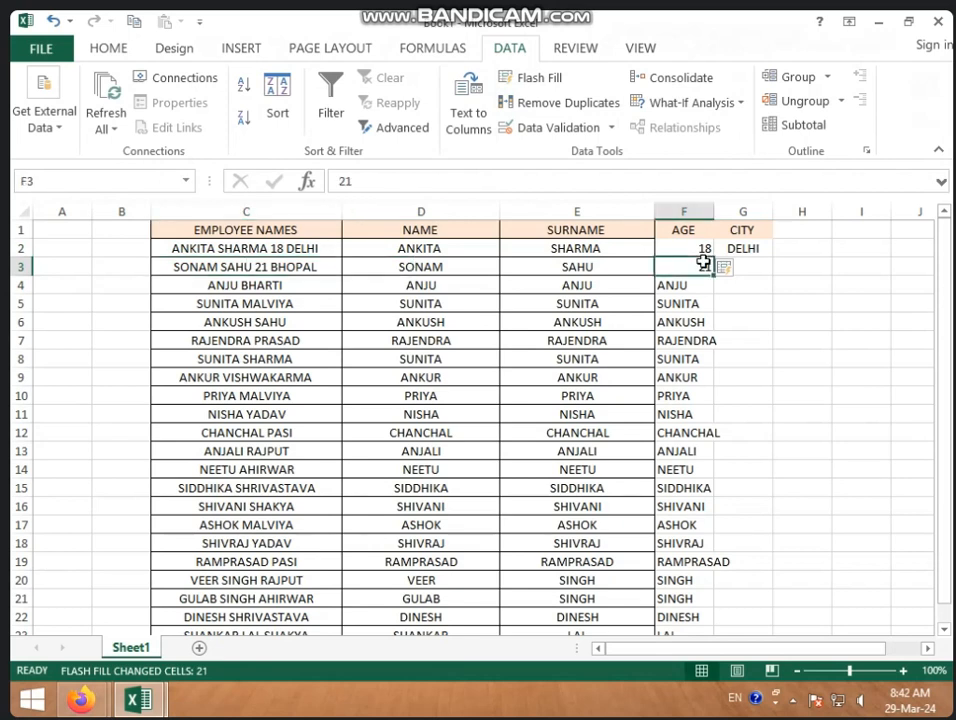
pyautogui.click(750, 248)
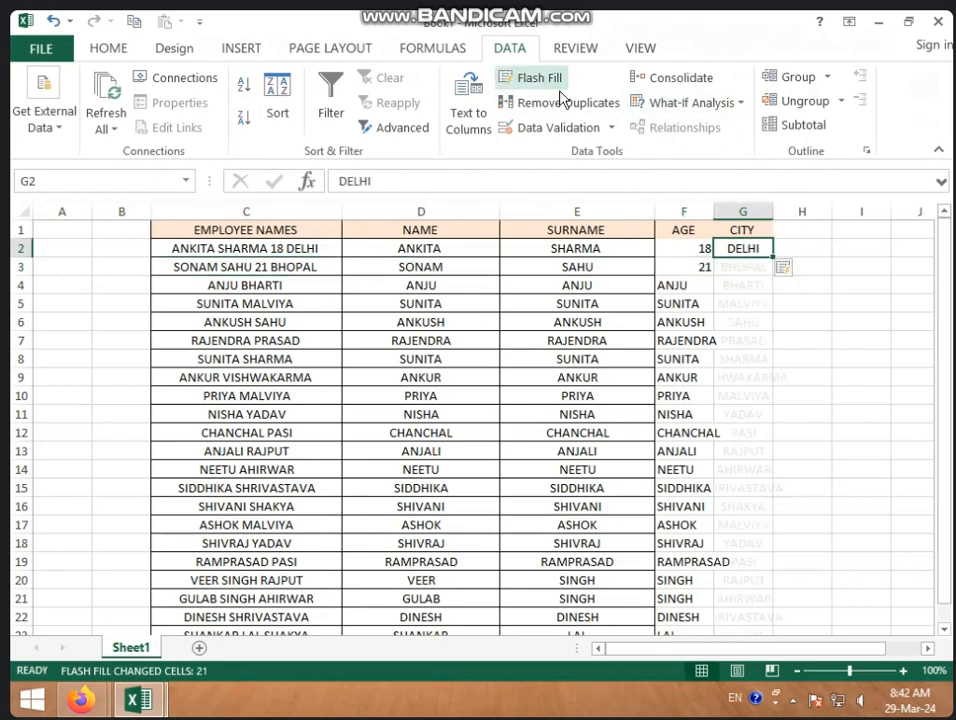
pyautogui.click(532, 78)
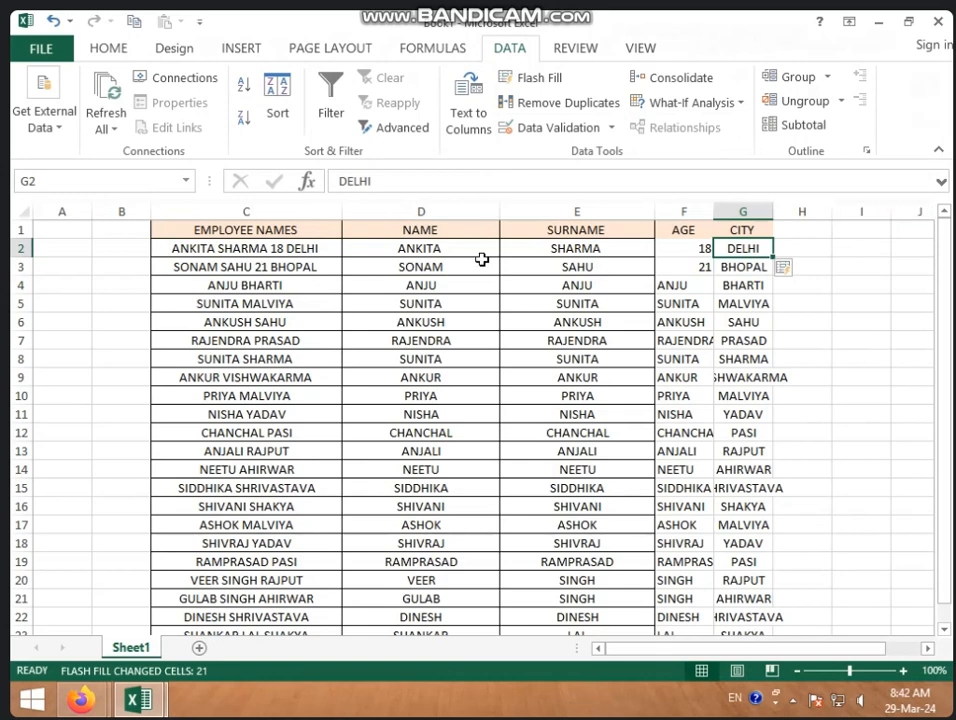
# Step: Remove the flash-filled AGE and CITY values from F2:G23, leaving both columns blank
pyautogui.moveTo(690, 242); pyautogui.dragTo(762, 653)
pyautogui.hotkey('ctrl', 'z')
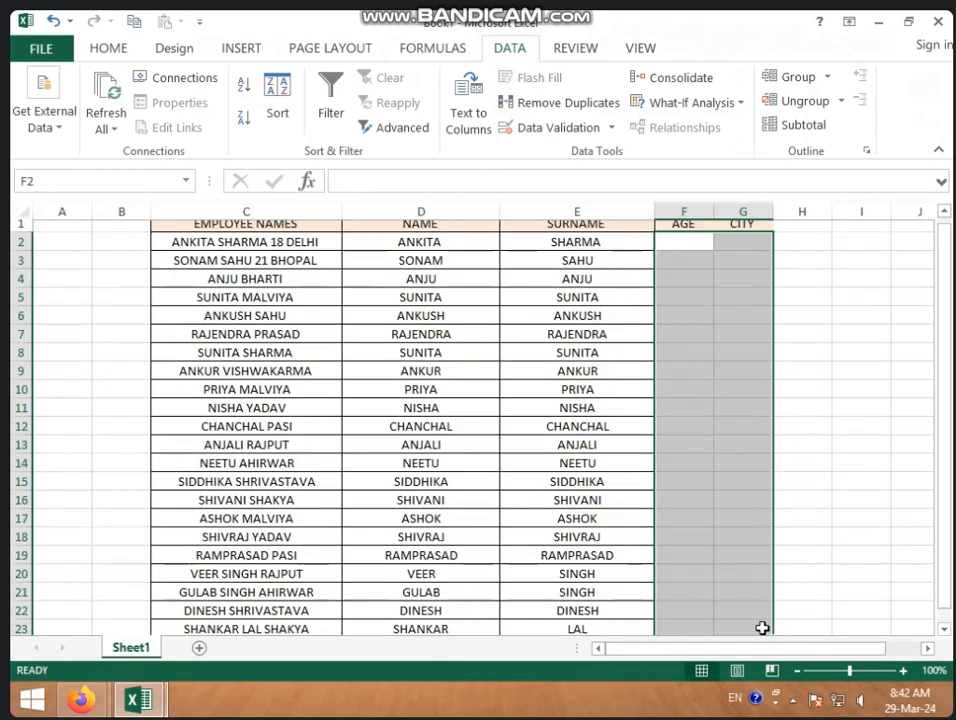
pyautogui.click(782, 448)
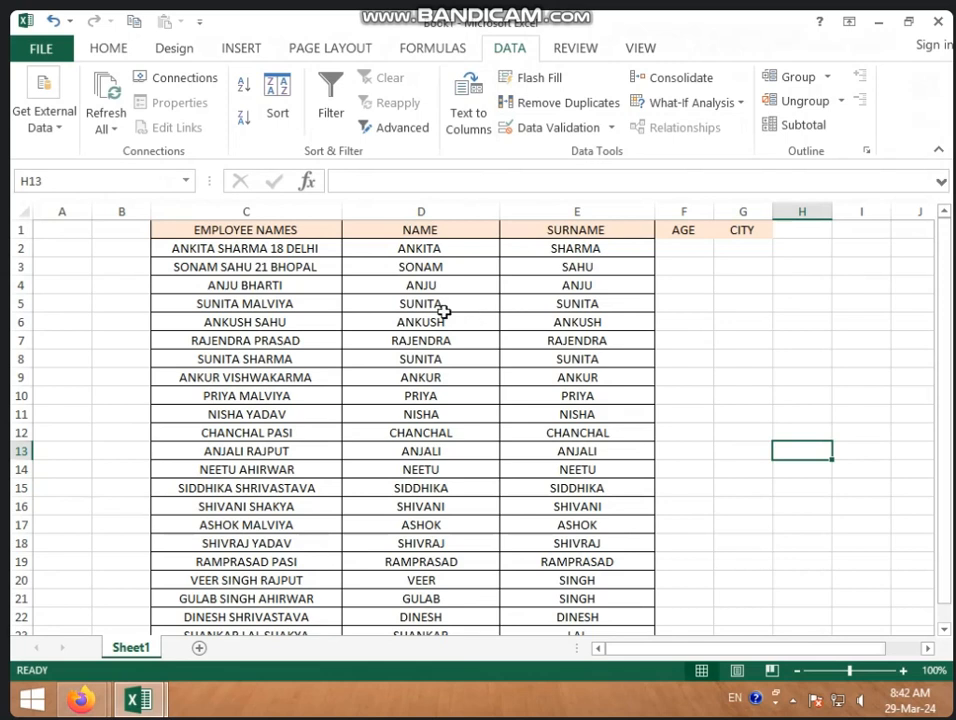
pyautogui.scroll(-6, 521, 357)
pyautogui.click(265, 359)
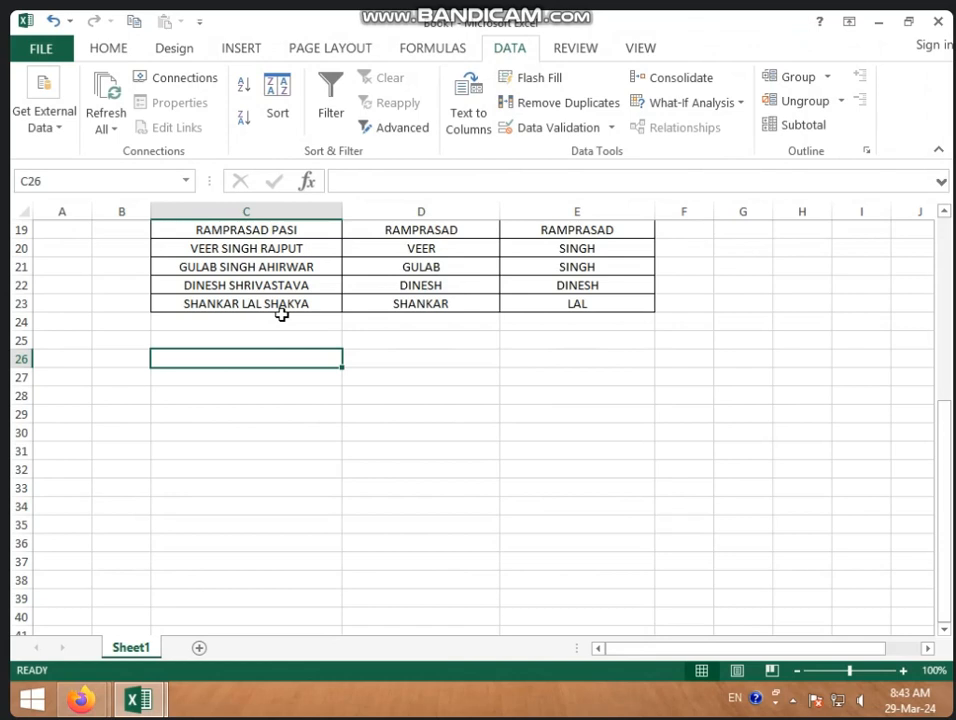
# Step: Enter 17 in C26 and 1000 in D26 below the employee table
pyautogui.write('14')
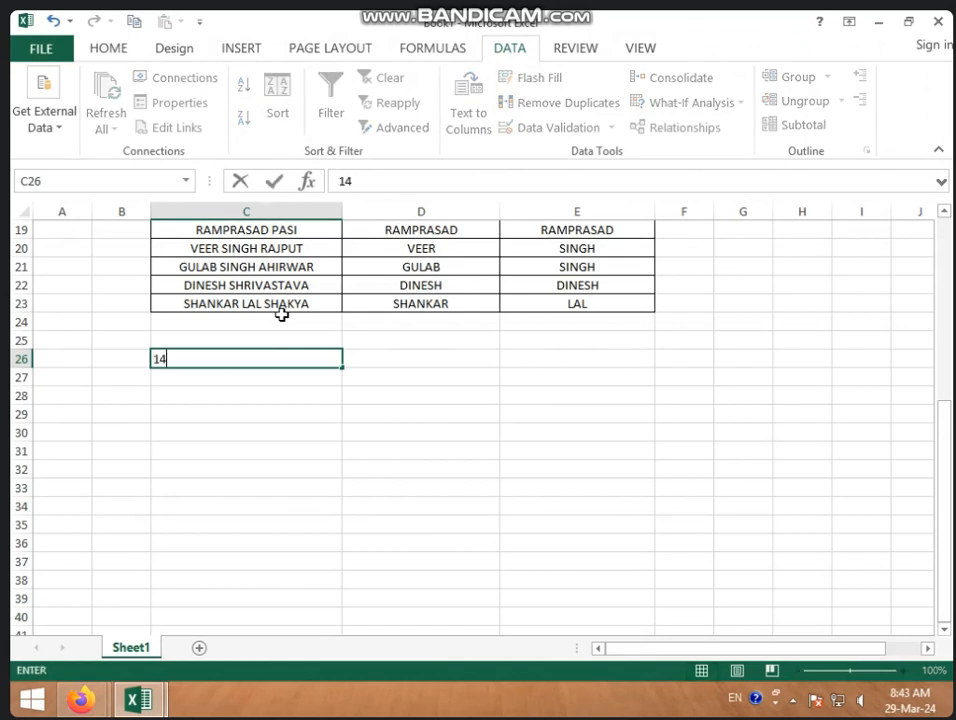
pyautogui.press('BackSpace')
pyautogui.write('7')
pyautogui.press('Tab')
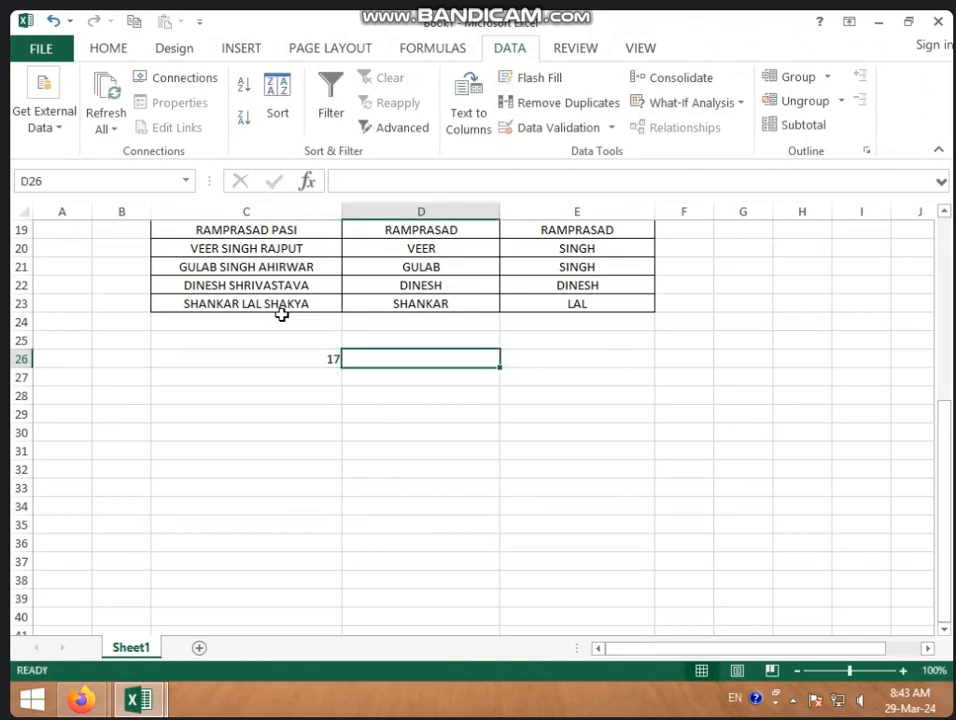
pyautogui.write('1000')
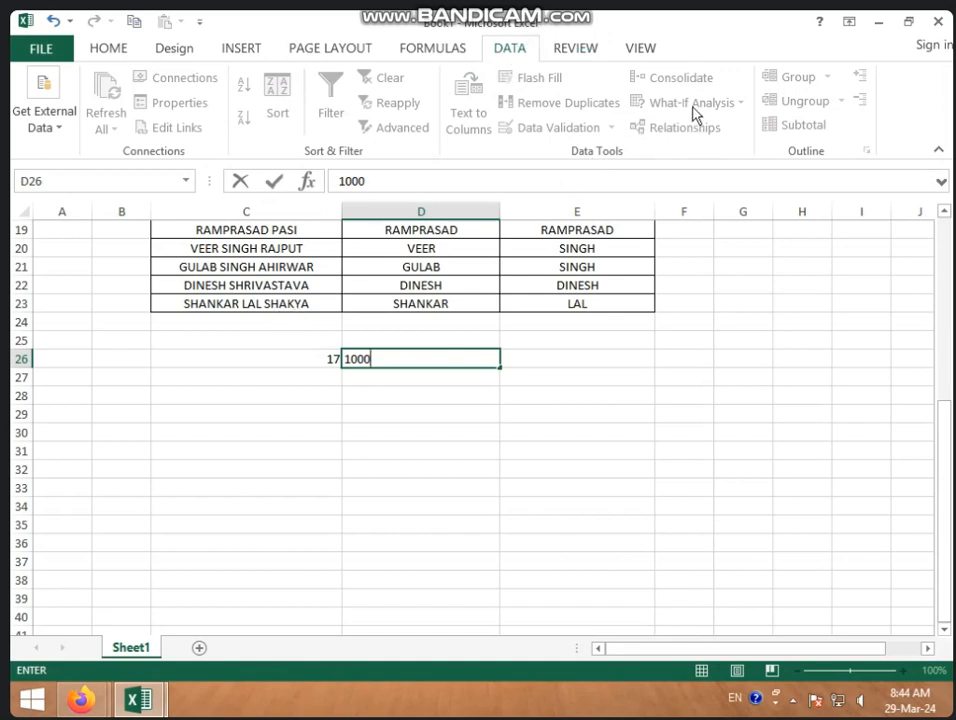
pyautogui.click(444, 485)
pyautogui.click(438, 397)
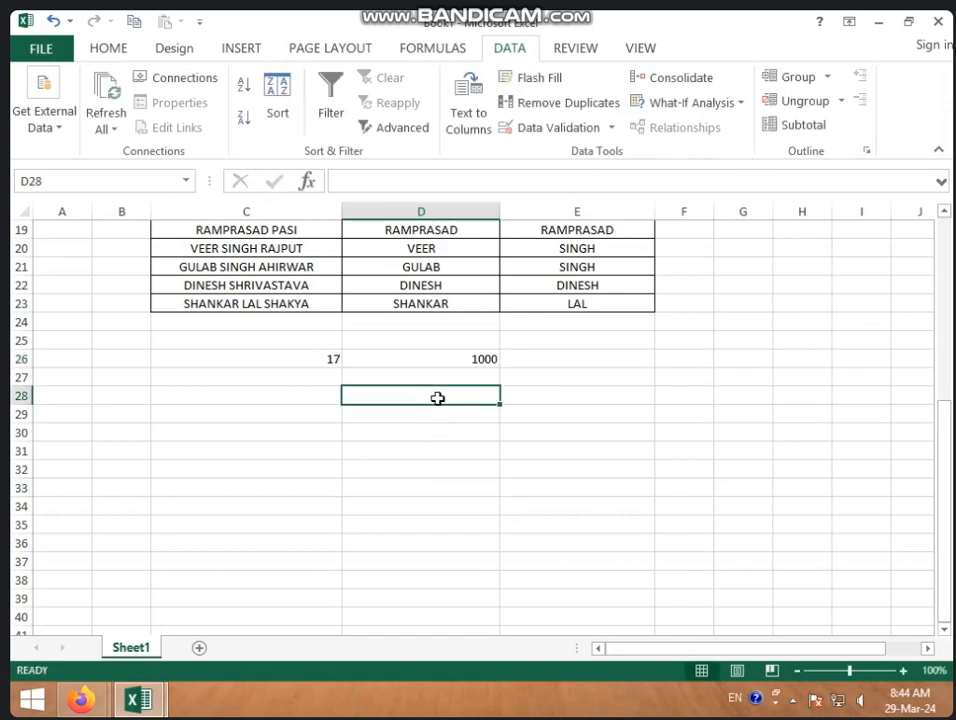
# Step: Enter 17 in D28 and 1 in D29
pyautogui.write('17')
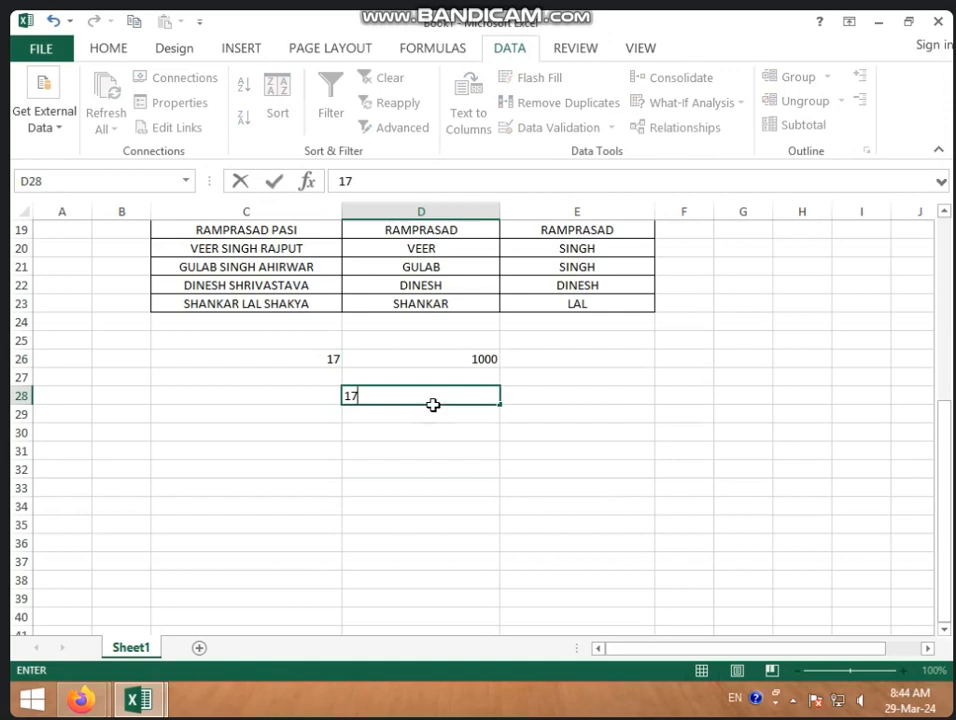
pyautogui.click(437, 419)
pyautogui.click(439, 446)
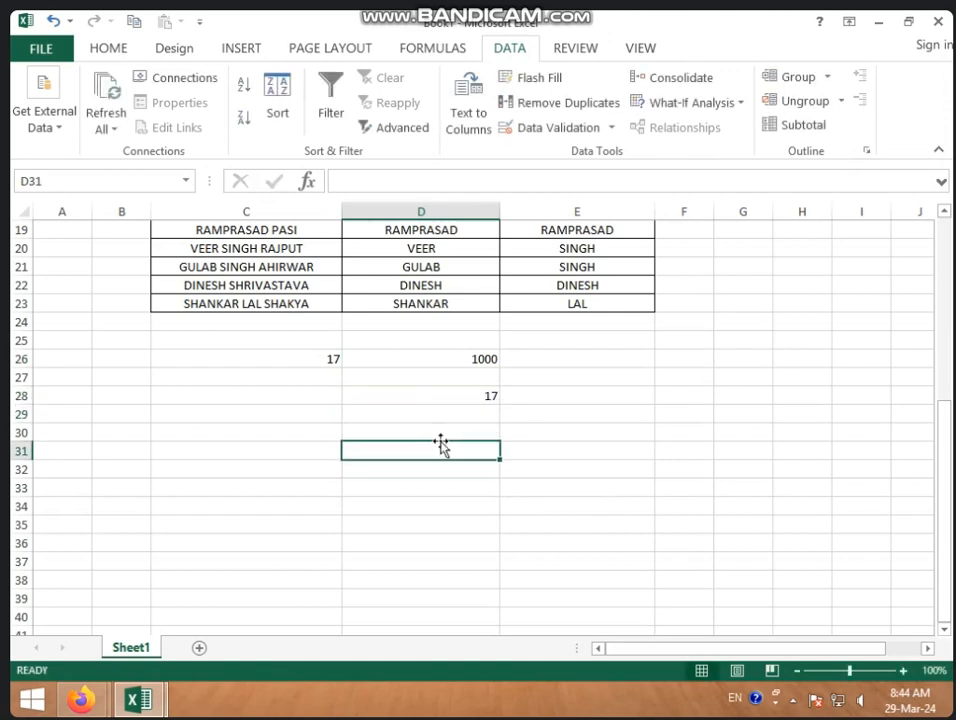
pyautogui.click(446, 431)
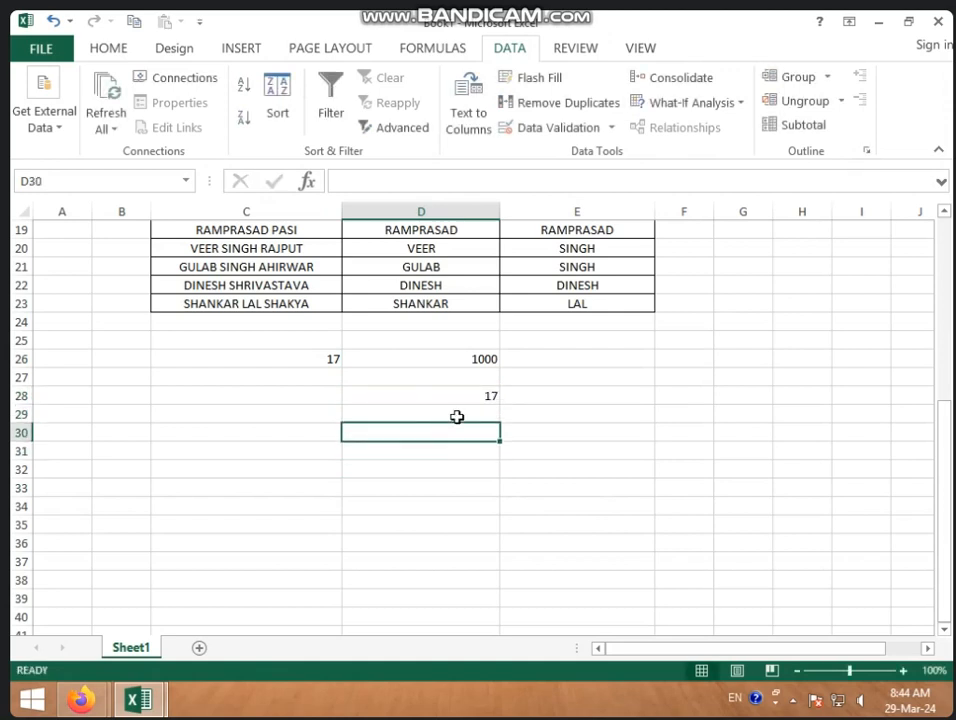
pyautogui.click(470, 398)
pyautogui.click(484, 414)
pyautogui.write('1')
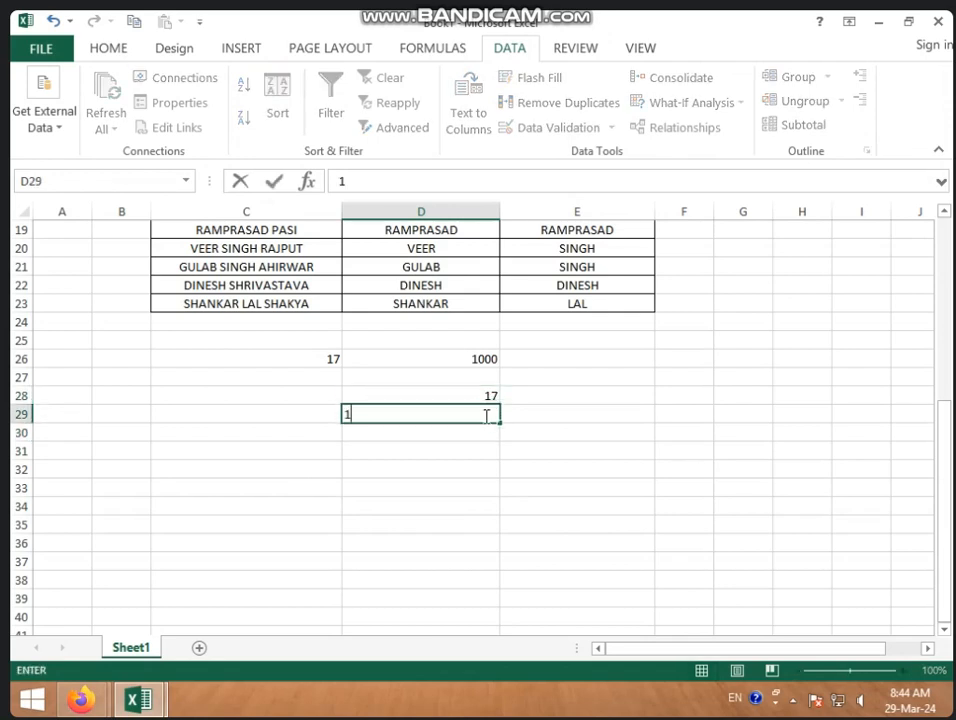
pyautogui.click(627, 443)
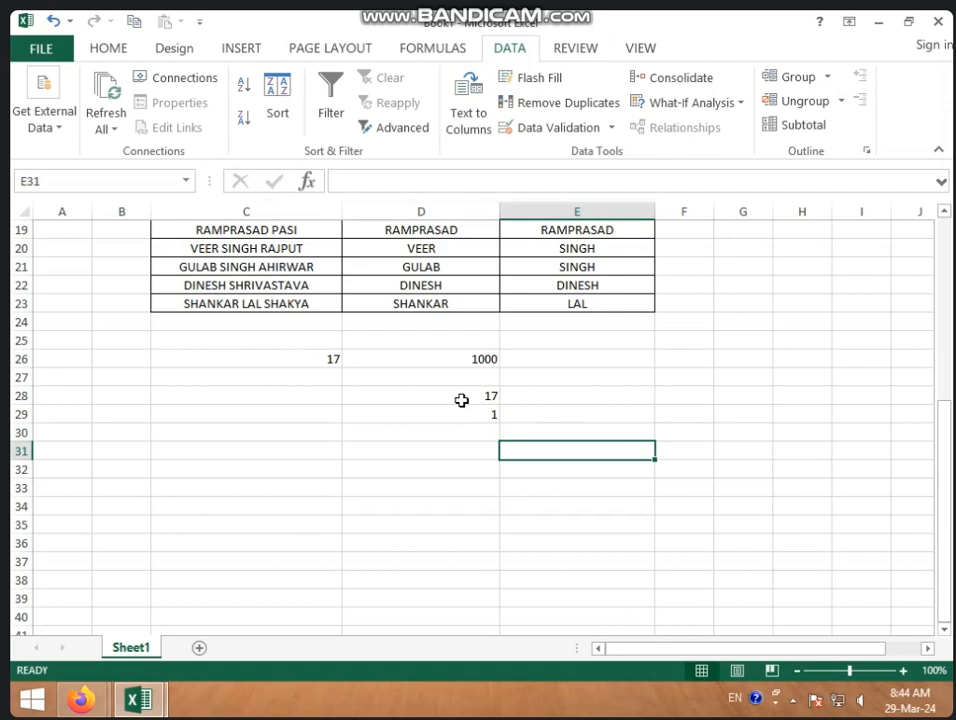
pyautogui.click(463, 414)
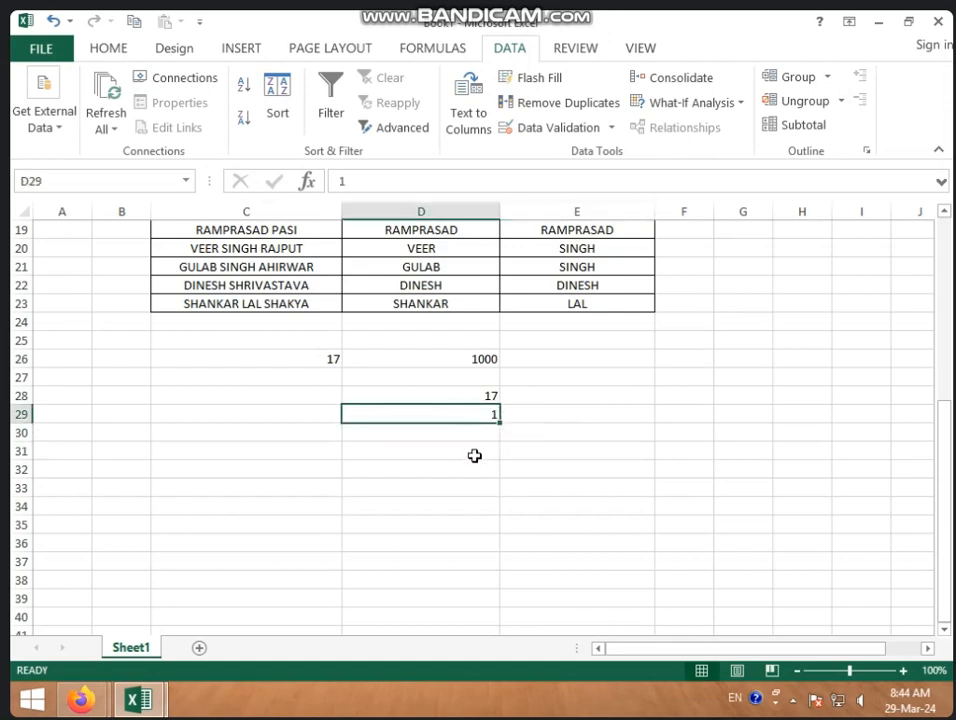
# Step: Put the formula =D28*D29 in D30 so it returns 17
pyautogui.click(471, 438)
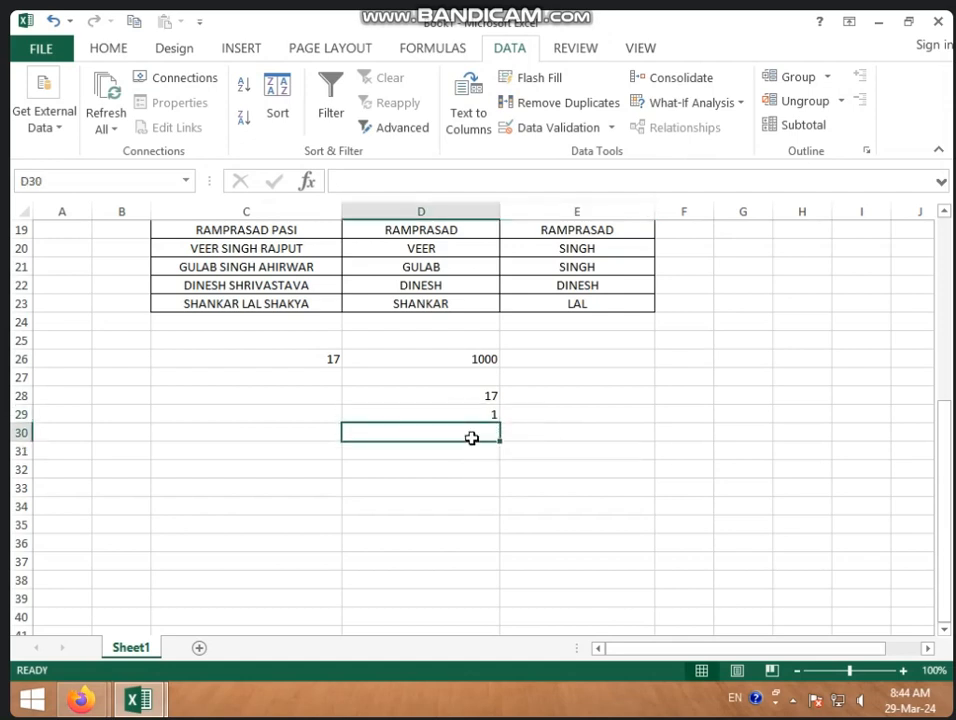
pyautogui.write('=')
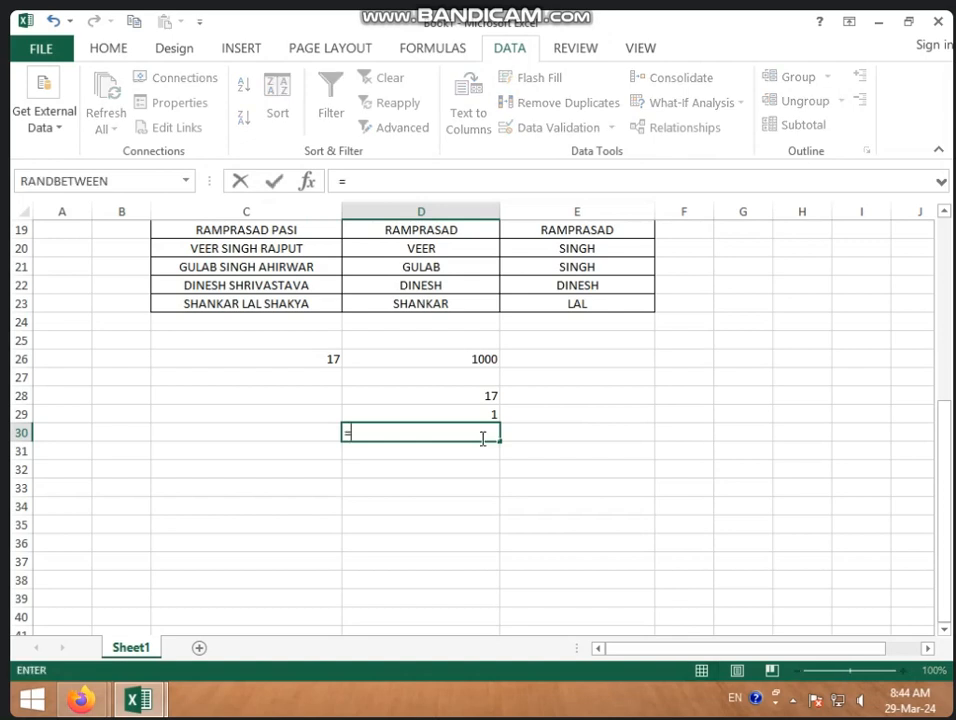
pyautogui.click(492, 396)
pyautogui.write('*')
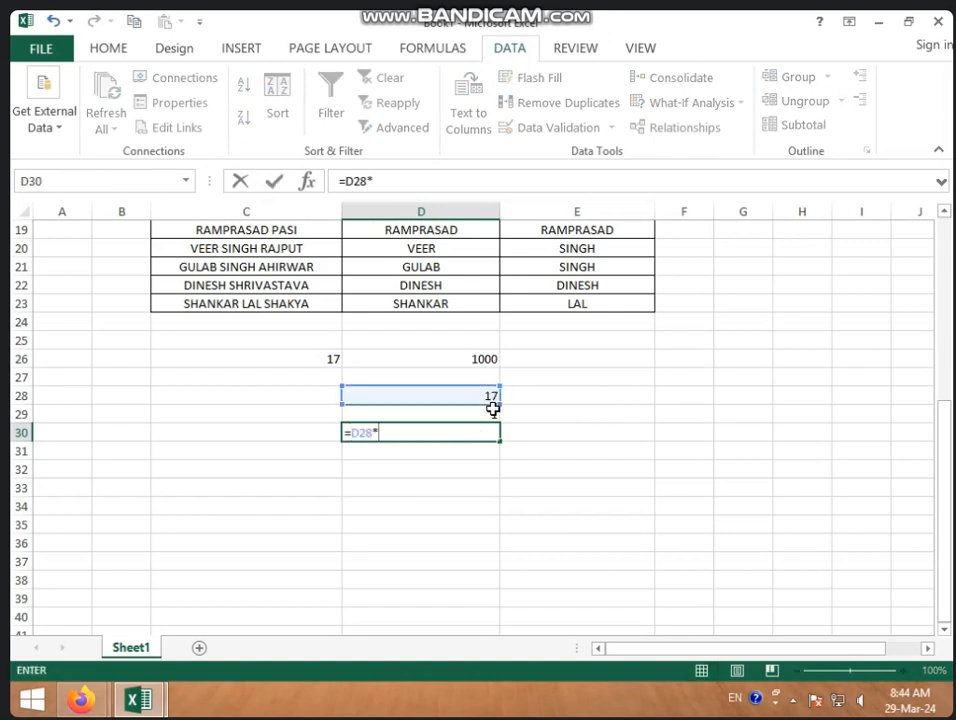
pyautogui.click(492, 410)
pyautogui.press('Return')
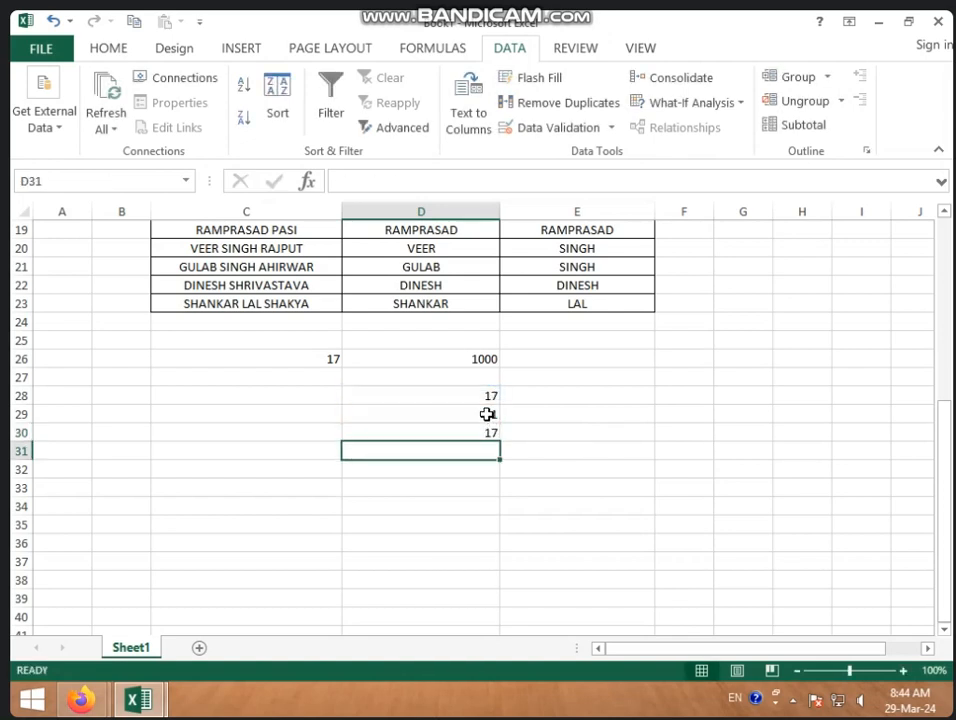
pyautogui.click(487, 414)
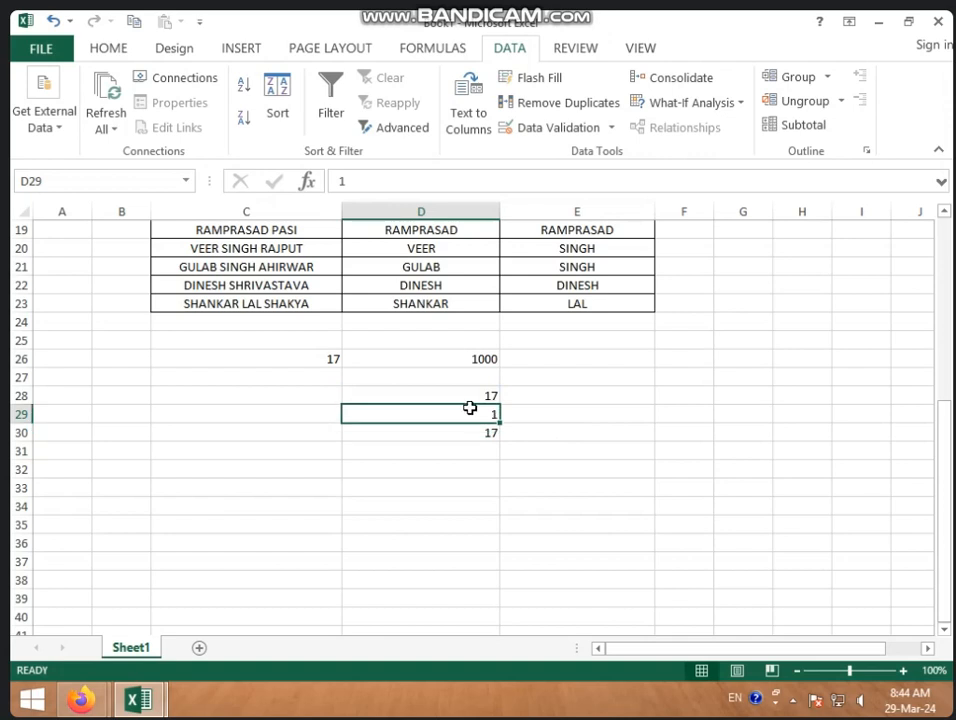
pyautogui.click(471, 438)
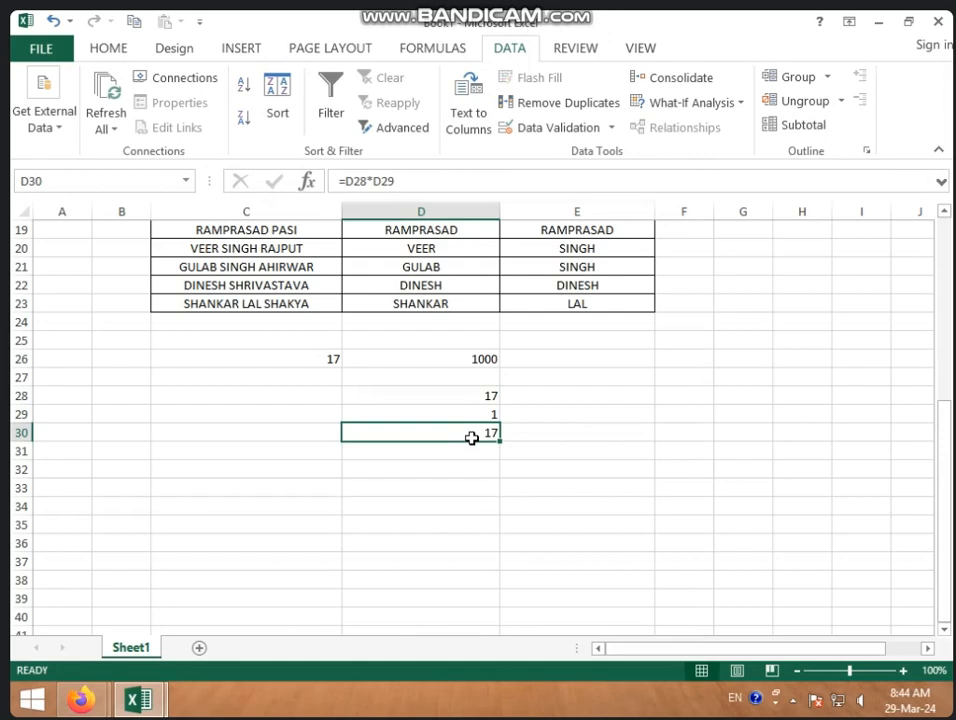
pyautogui.click(463, 482)
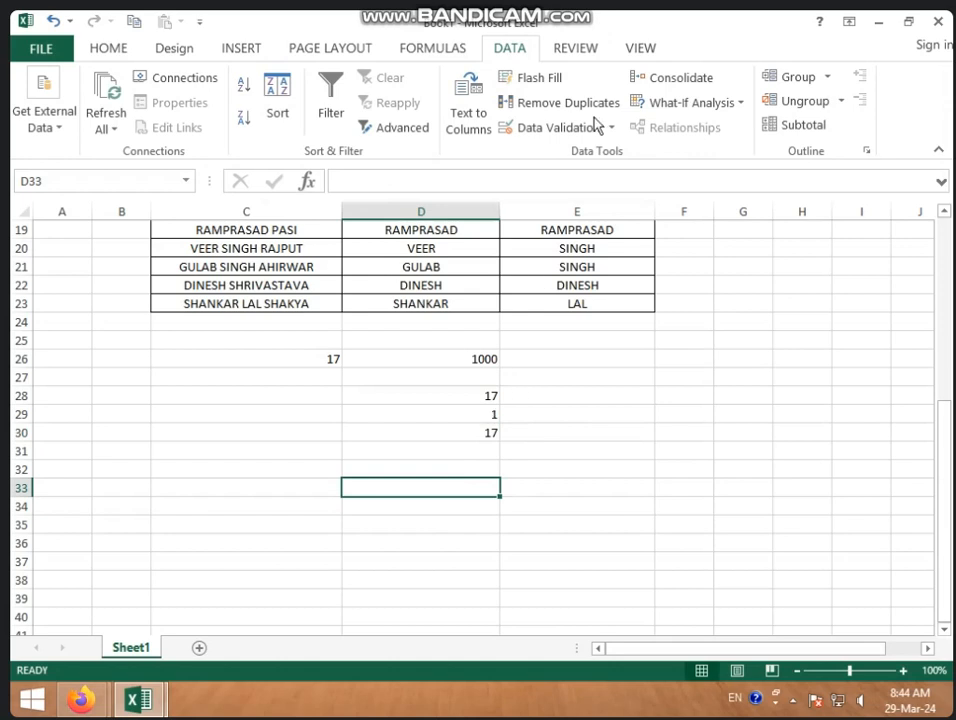
# Step: Launch Goal Seek from the What-If Analysis menu with D33 selected
pyautogui.click(701, 106)
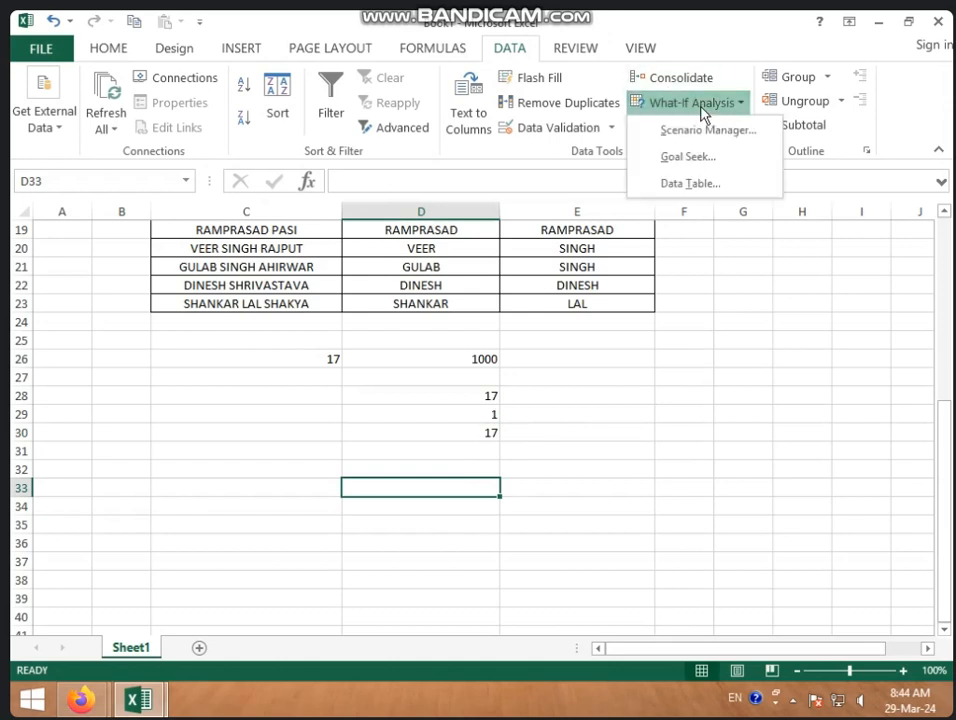
pyautogui.click(722, 157)
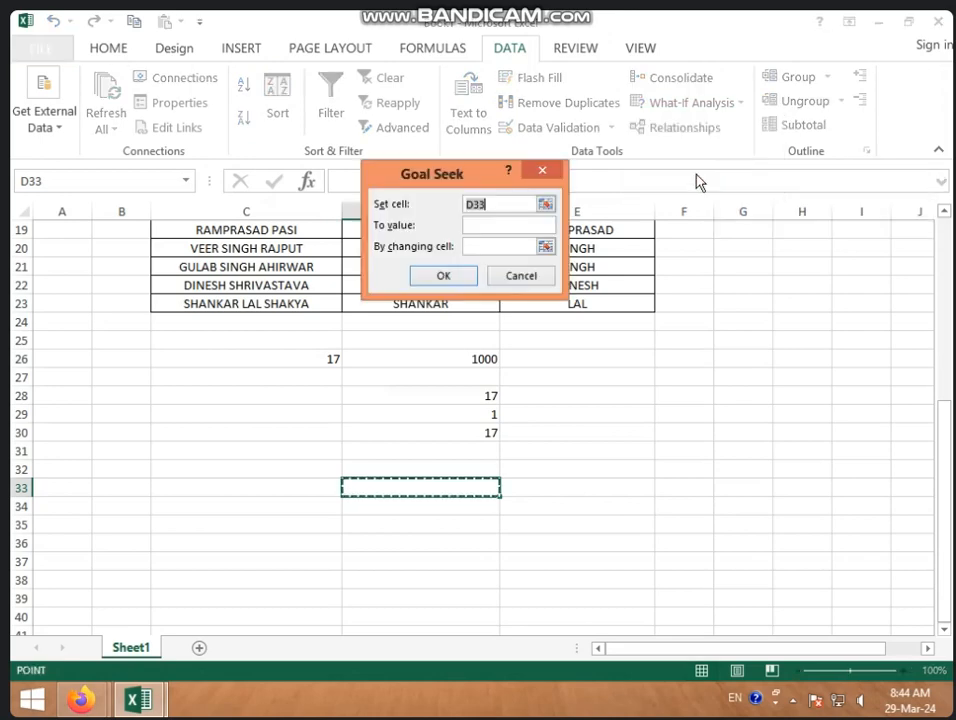